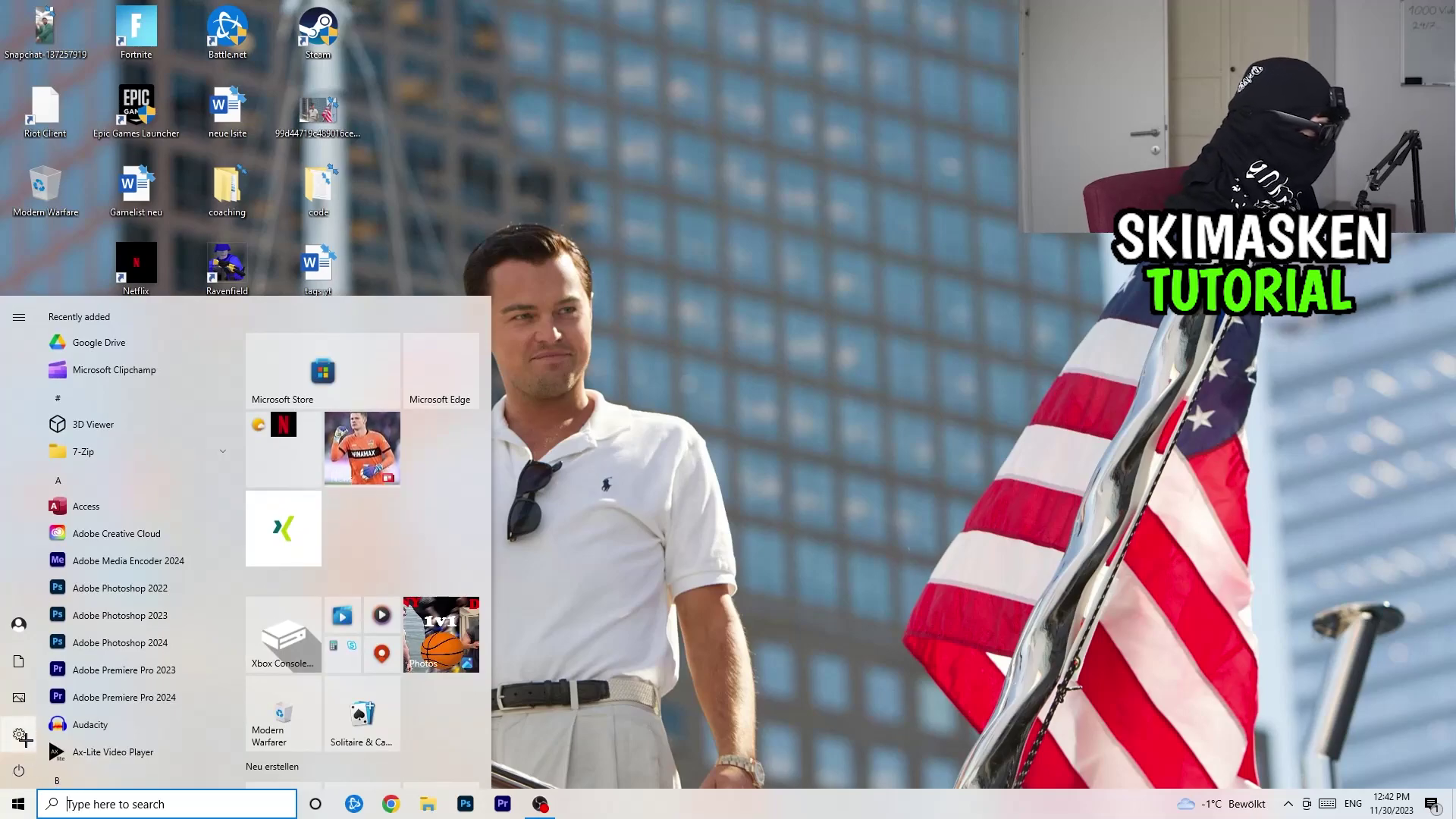
Open the Windows gaming settings and review the Game Bar, Captures and Game Mode pages
left_click(19, 734)
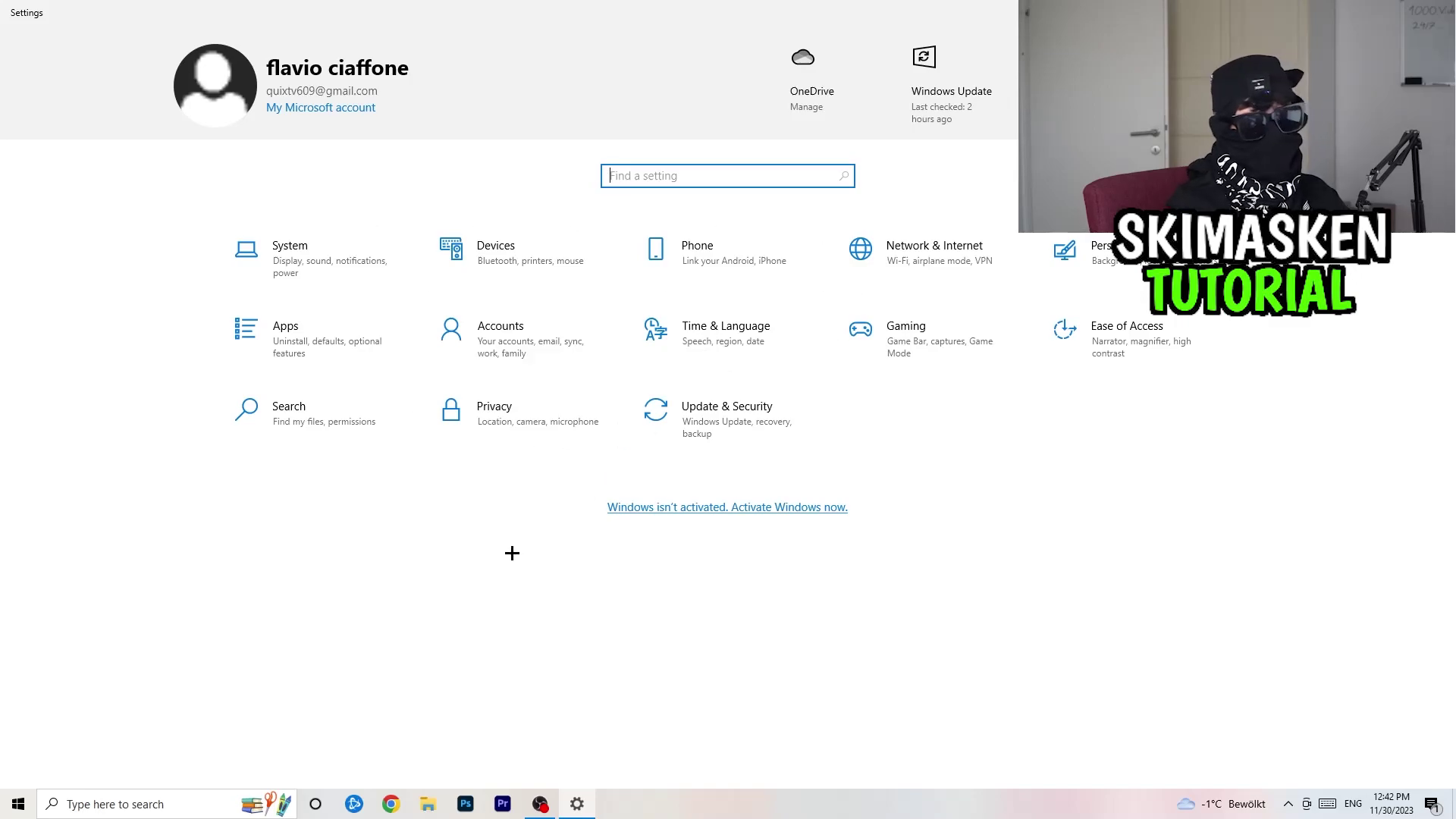
left_click(969, 329)
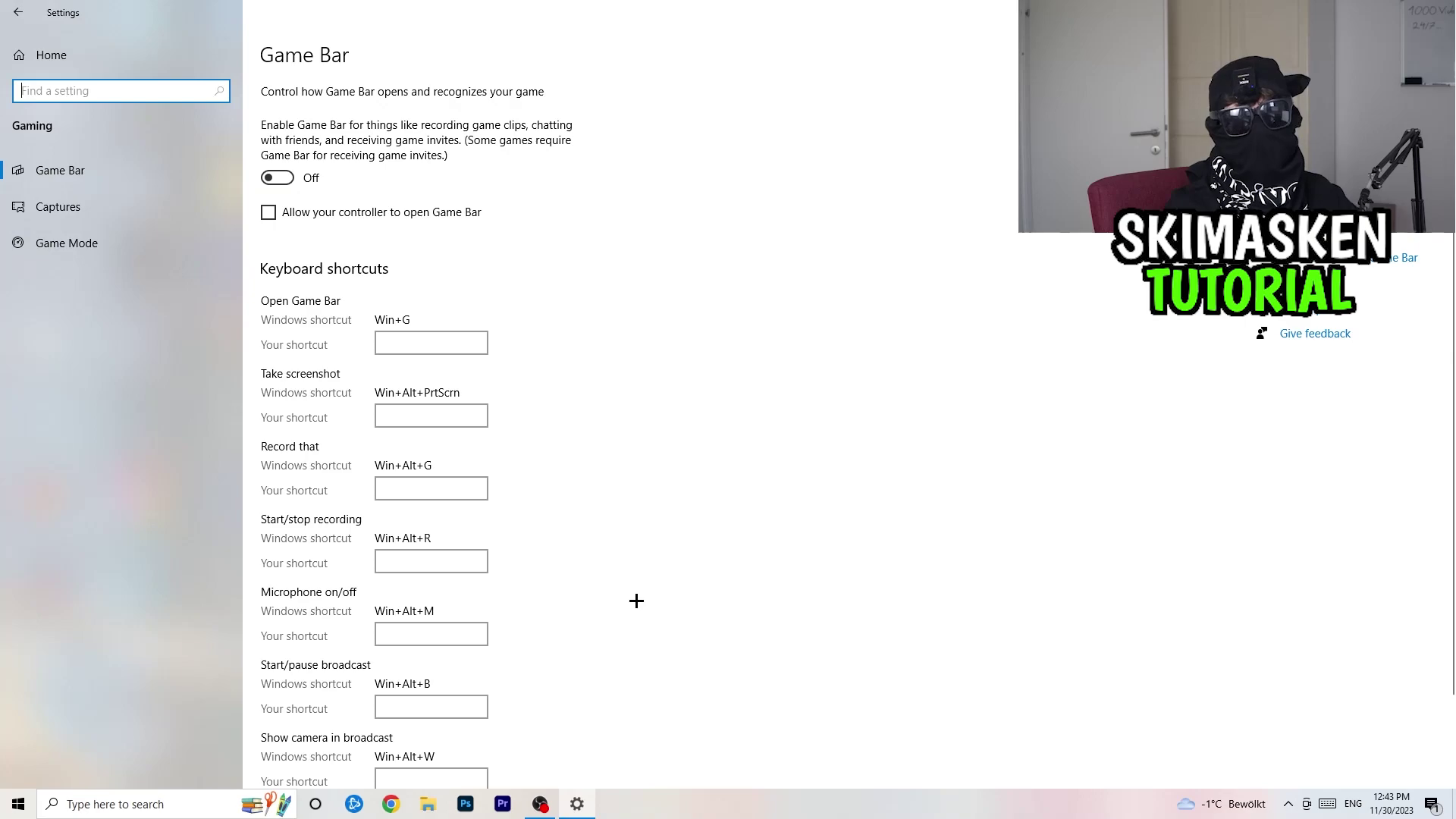
left_click(97, 203)
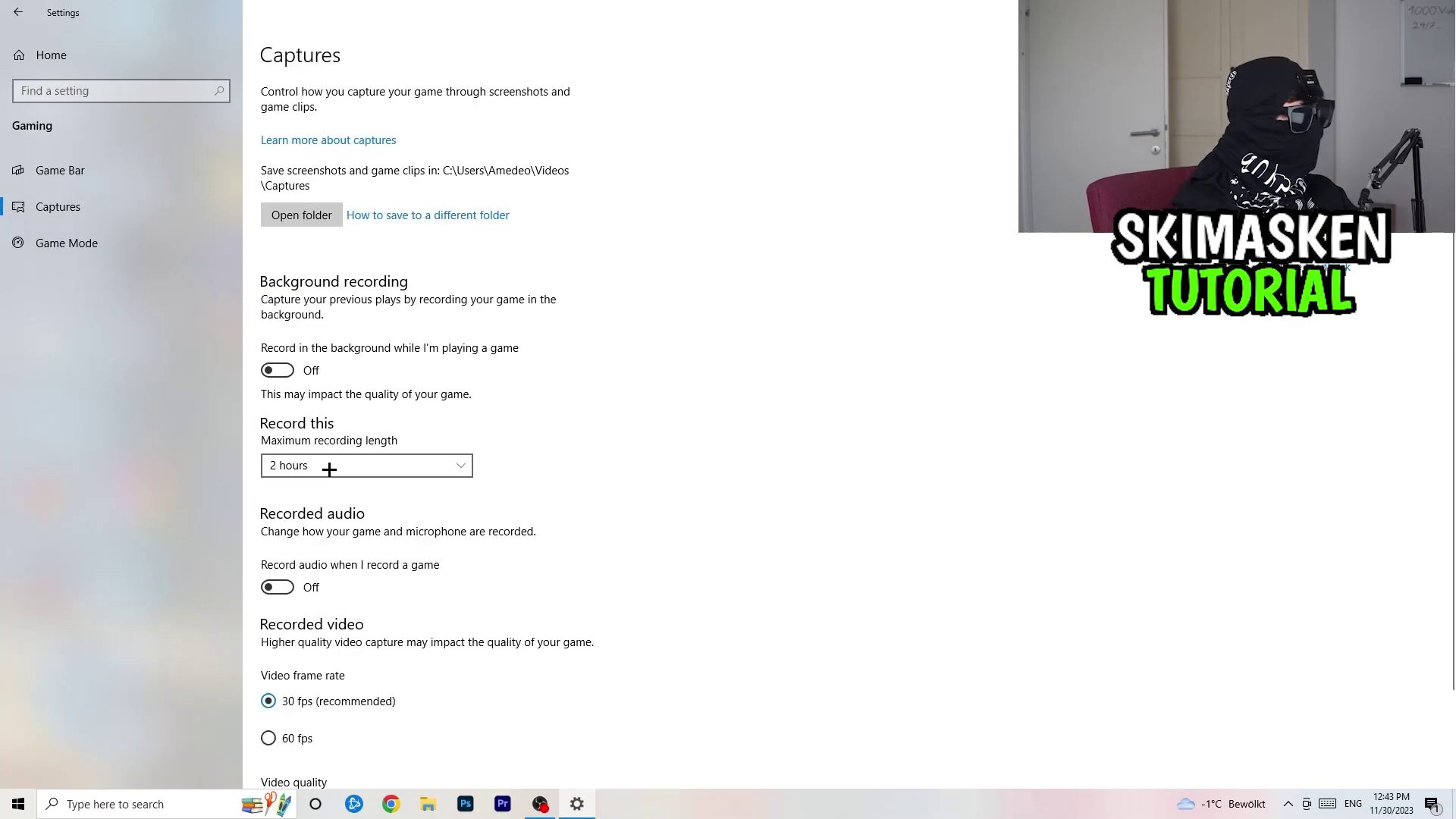
scroll(367, 277, "down", 2)
scroll(371, 271, "up", 2)
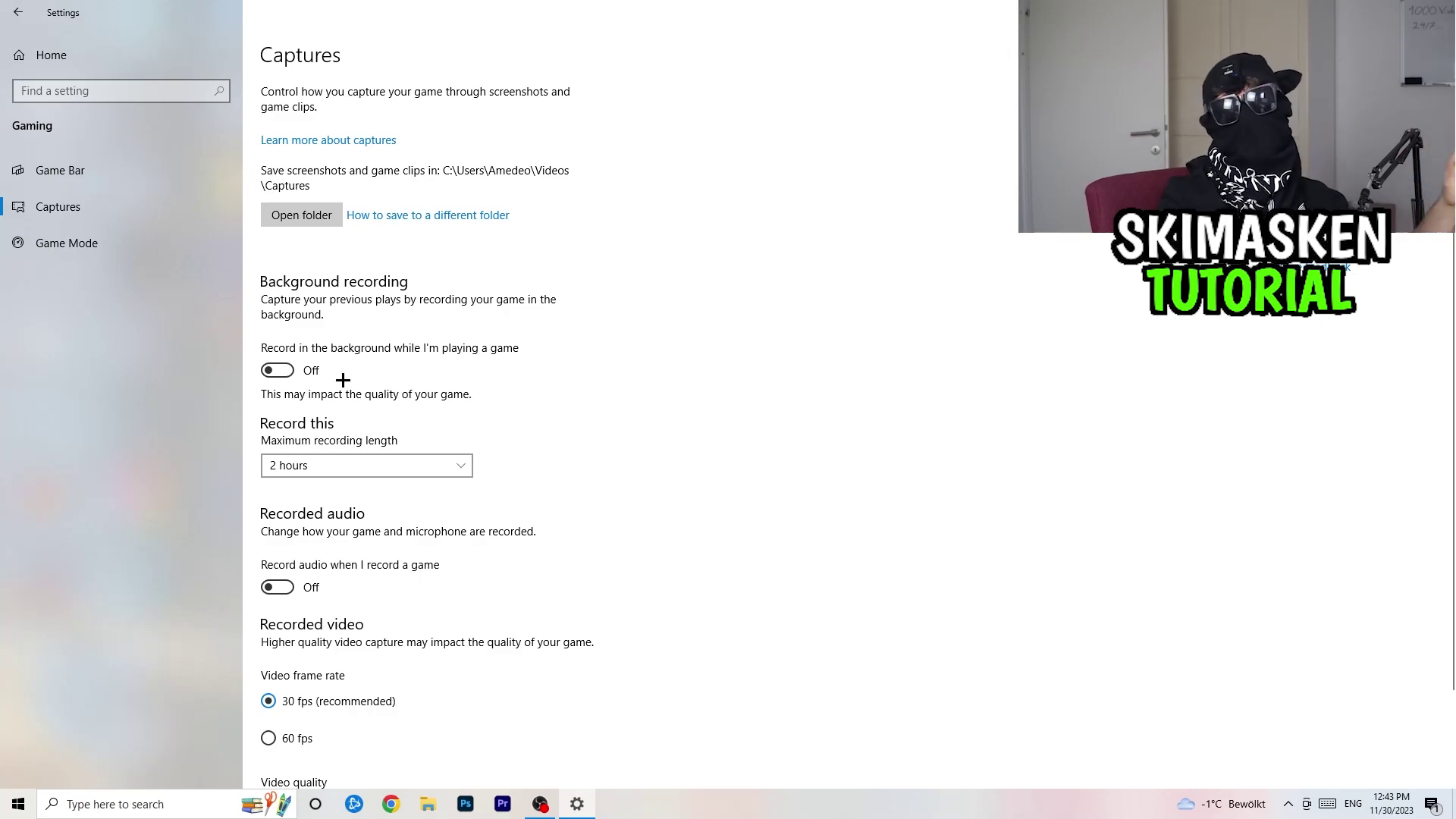
scroll(356, 424, "down", 2)
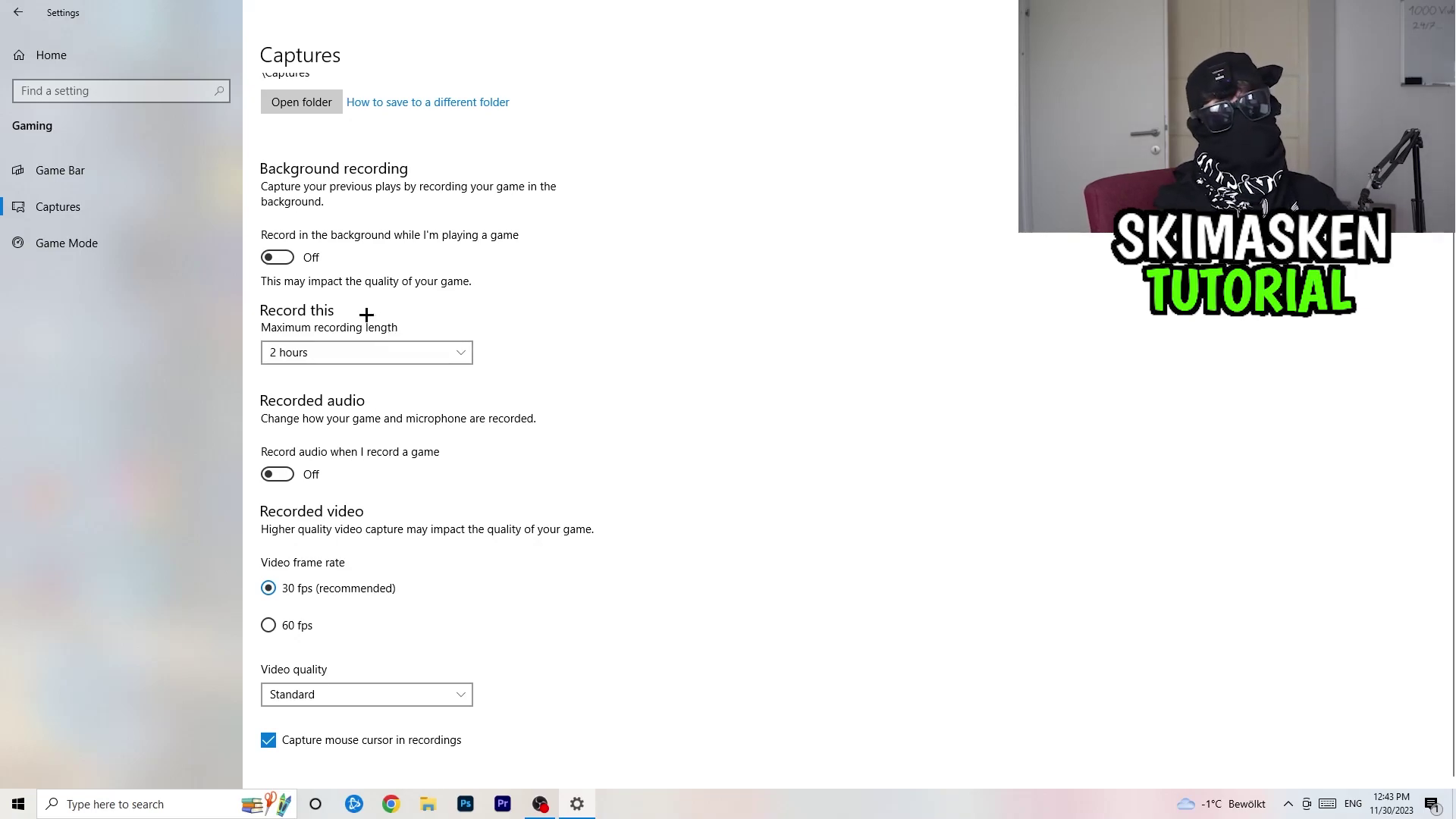
left_click(151, 244)
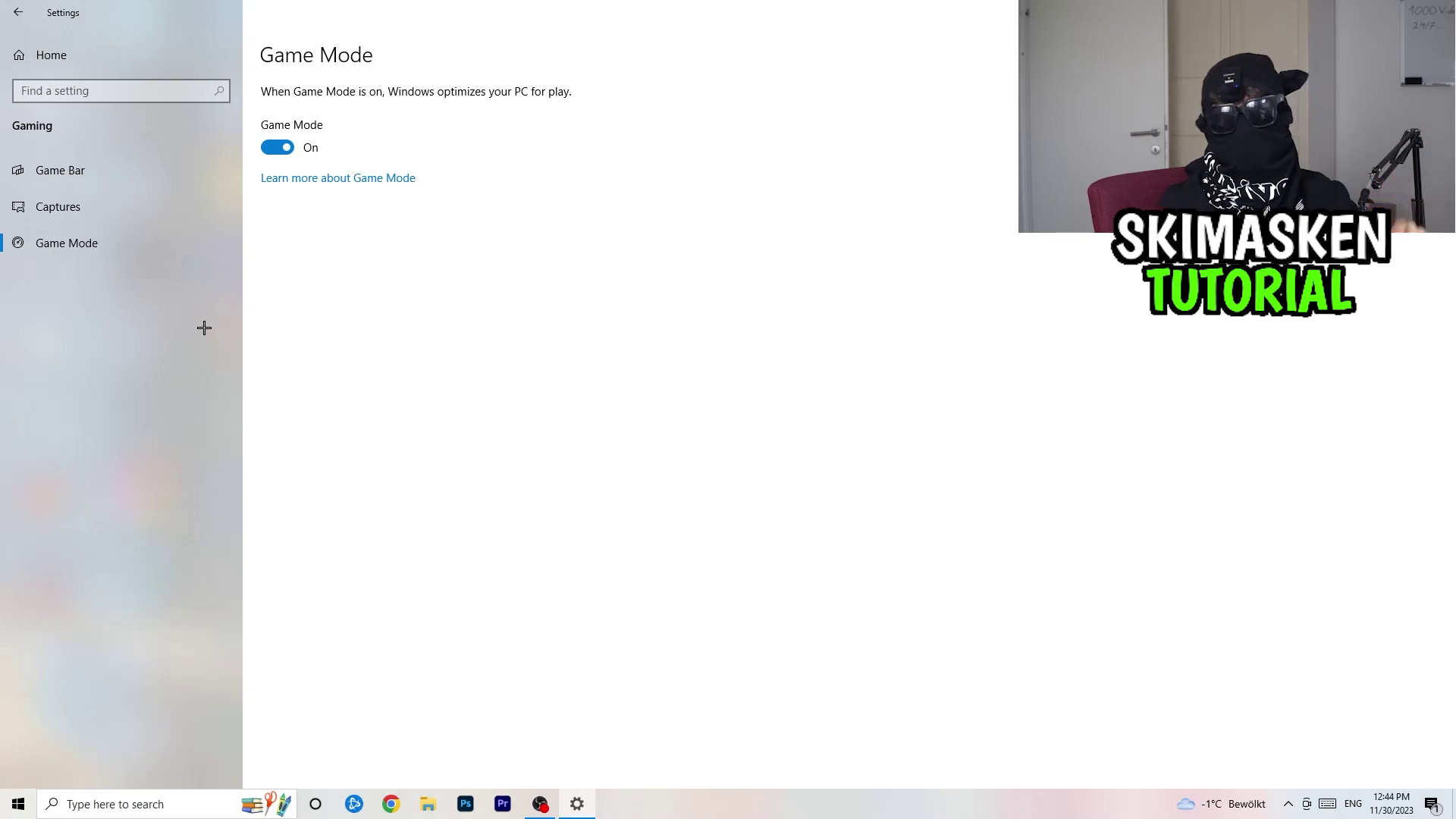
Review the scaling and resolution options in the system display settings without changing them
left_click(18, 13)
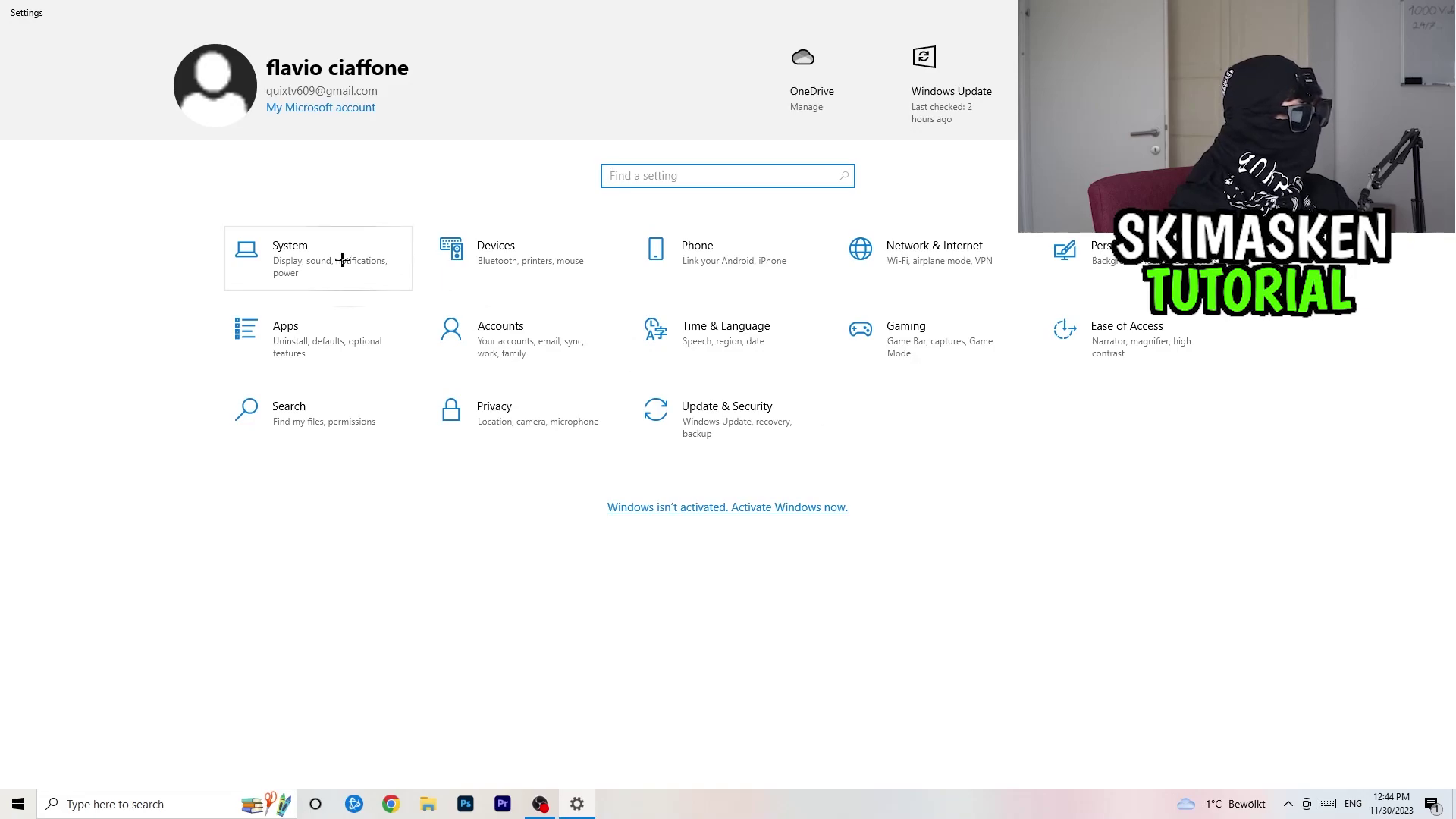
left_click(350, 285)
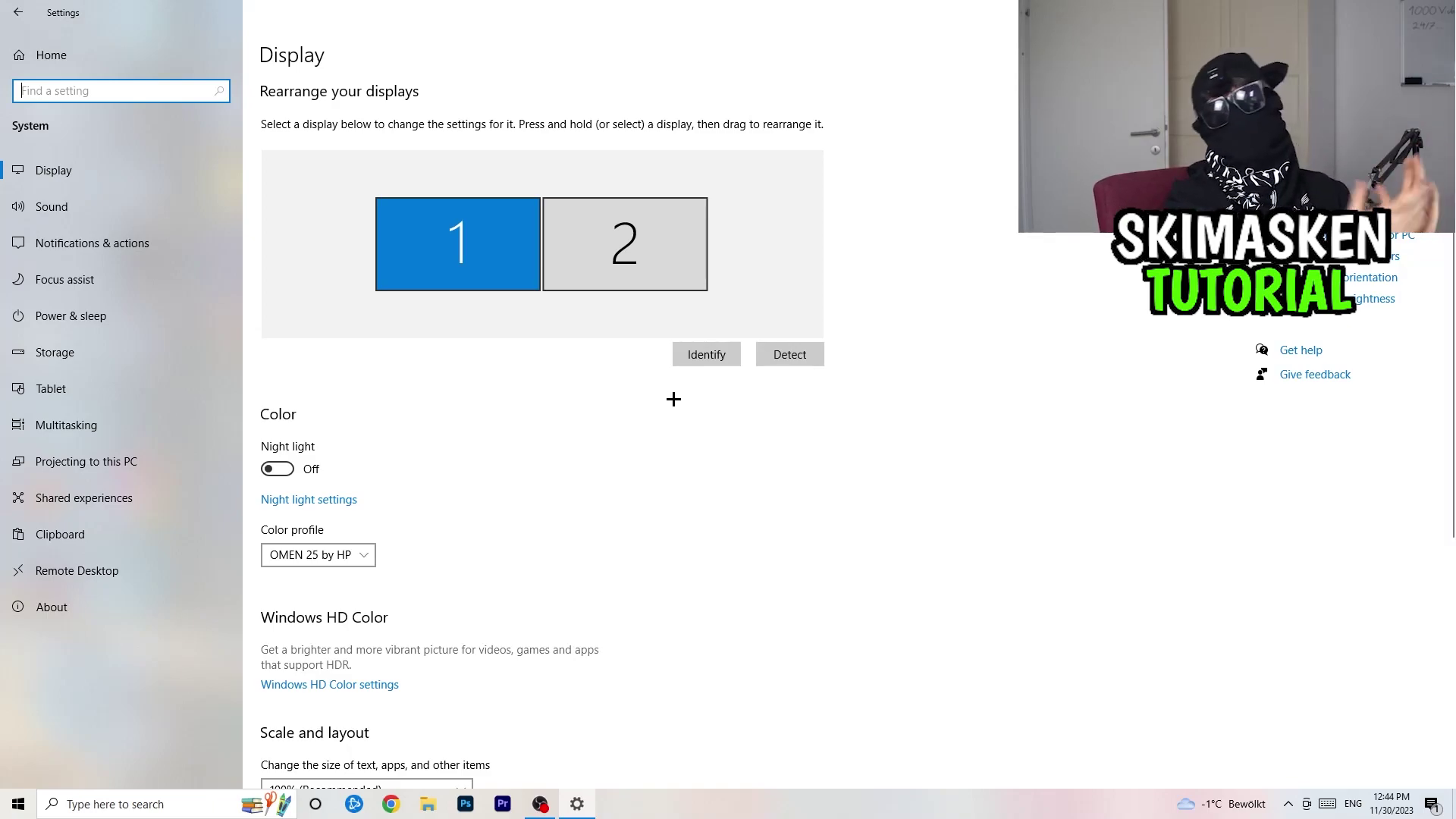
scroll(488, 400, "down", 5)
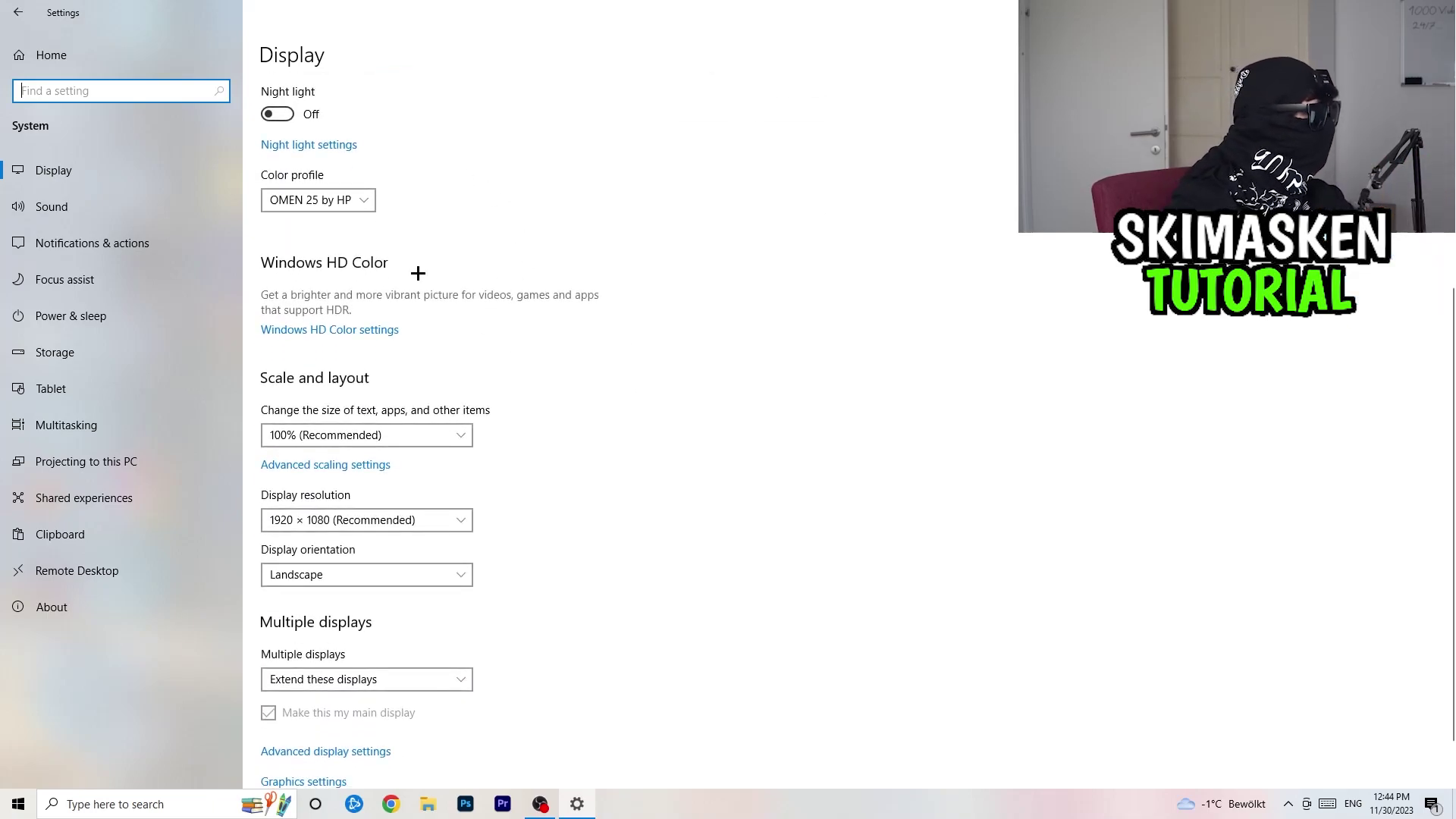
scroll(510, 263, "down", 1)
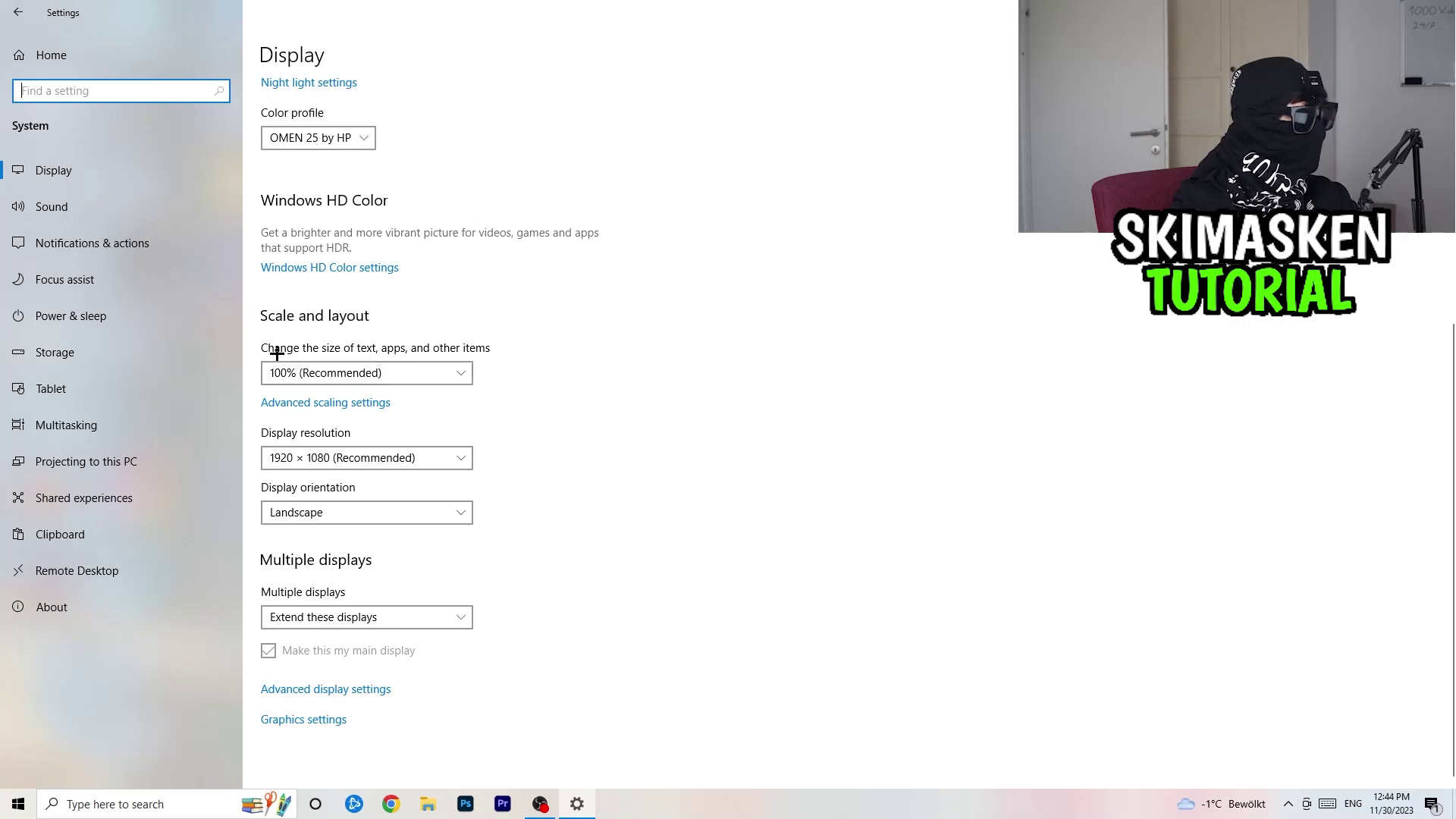
left_click(363, 375)
left_click(839, 467)
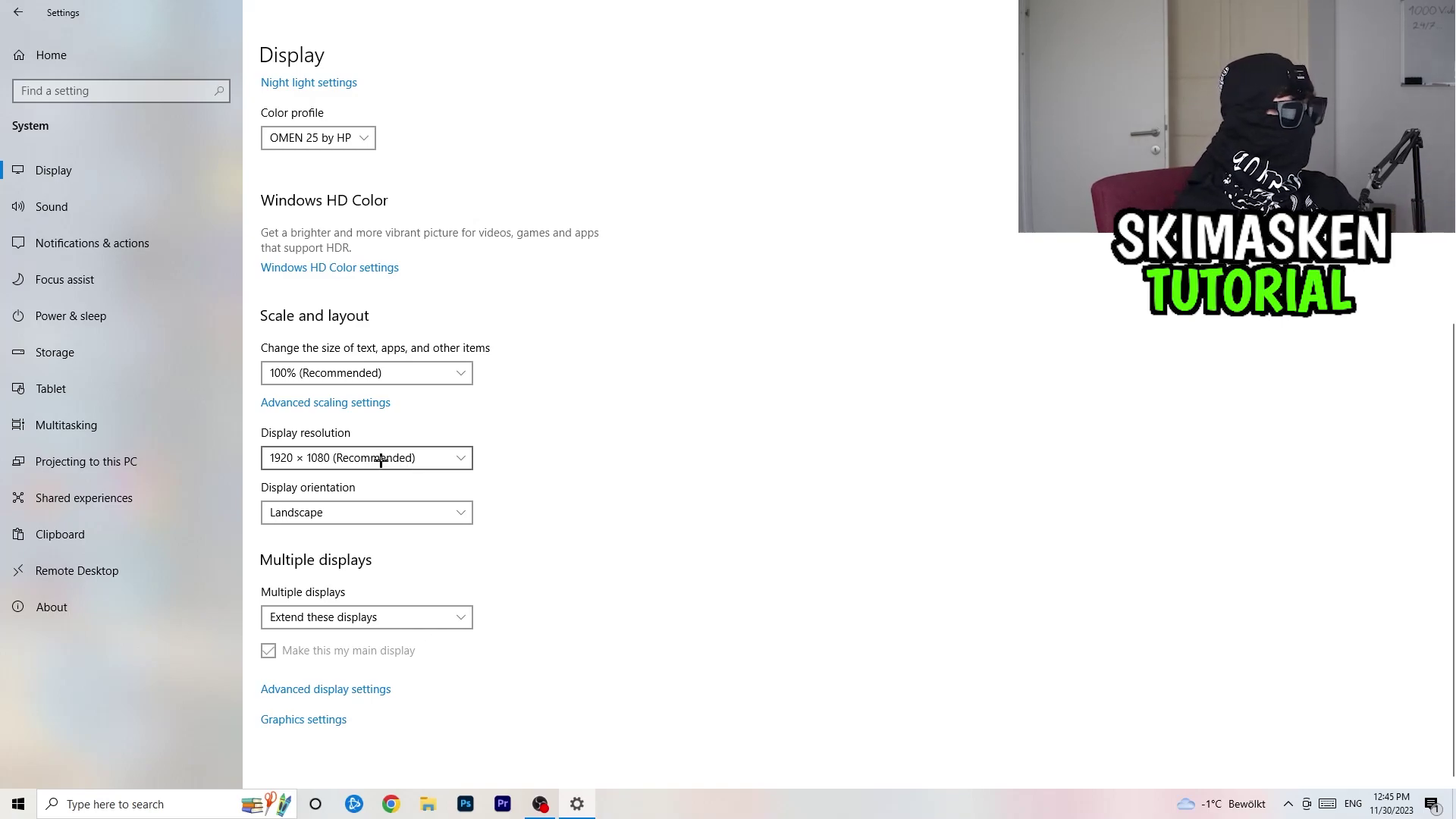
Open the power and sleep settings and review the additional power plans in Power Options
left_click(56, 317)
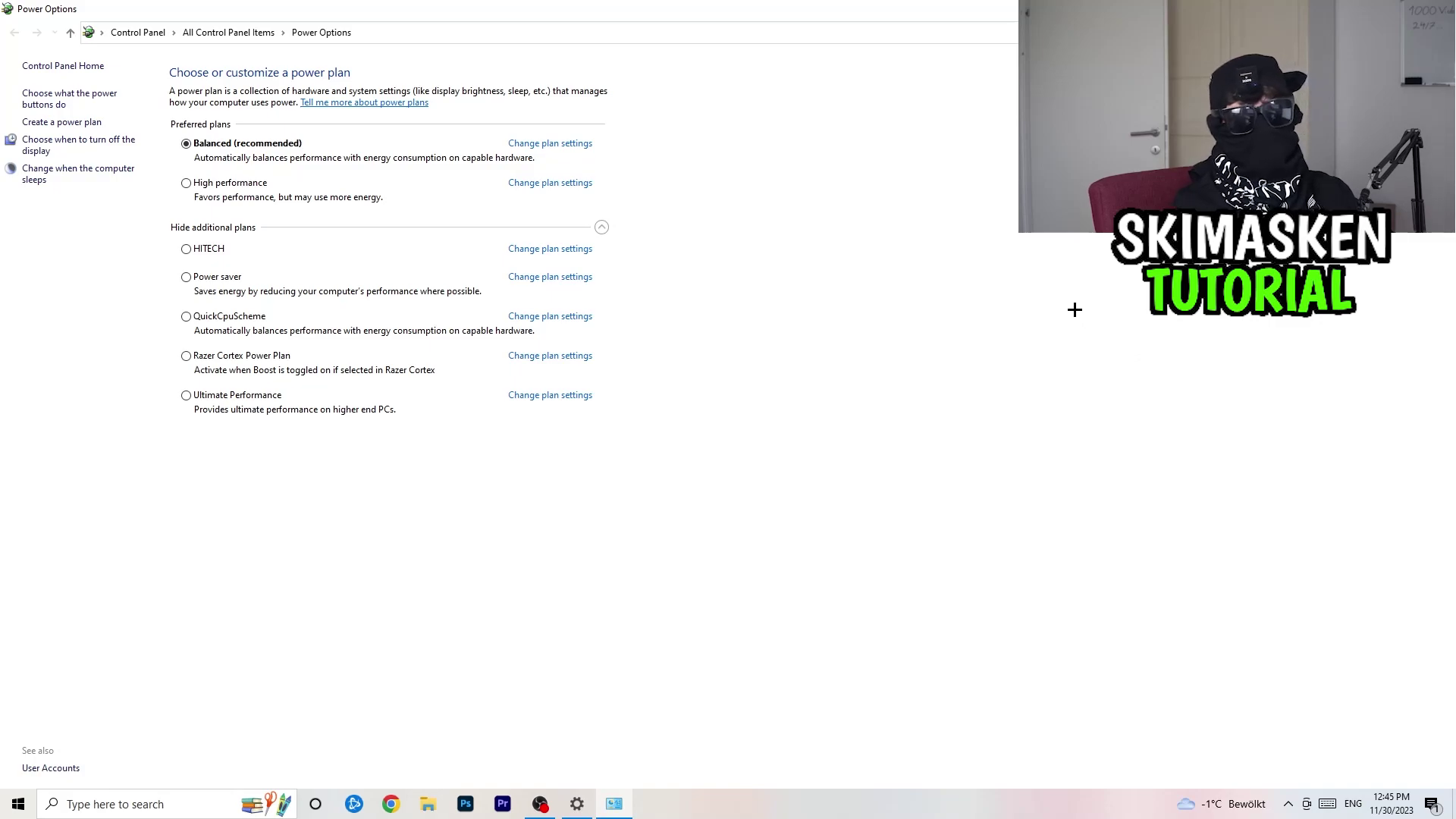
left_click(602, 228)
left_click(602, 228)
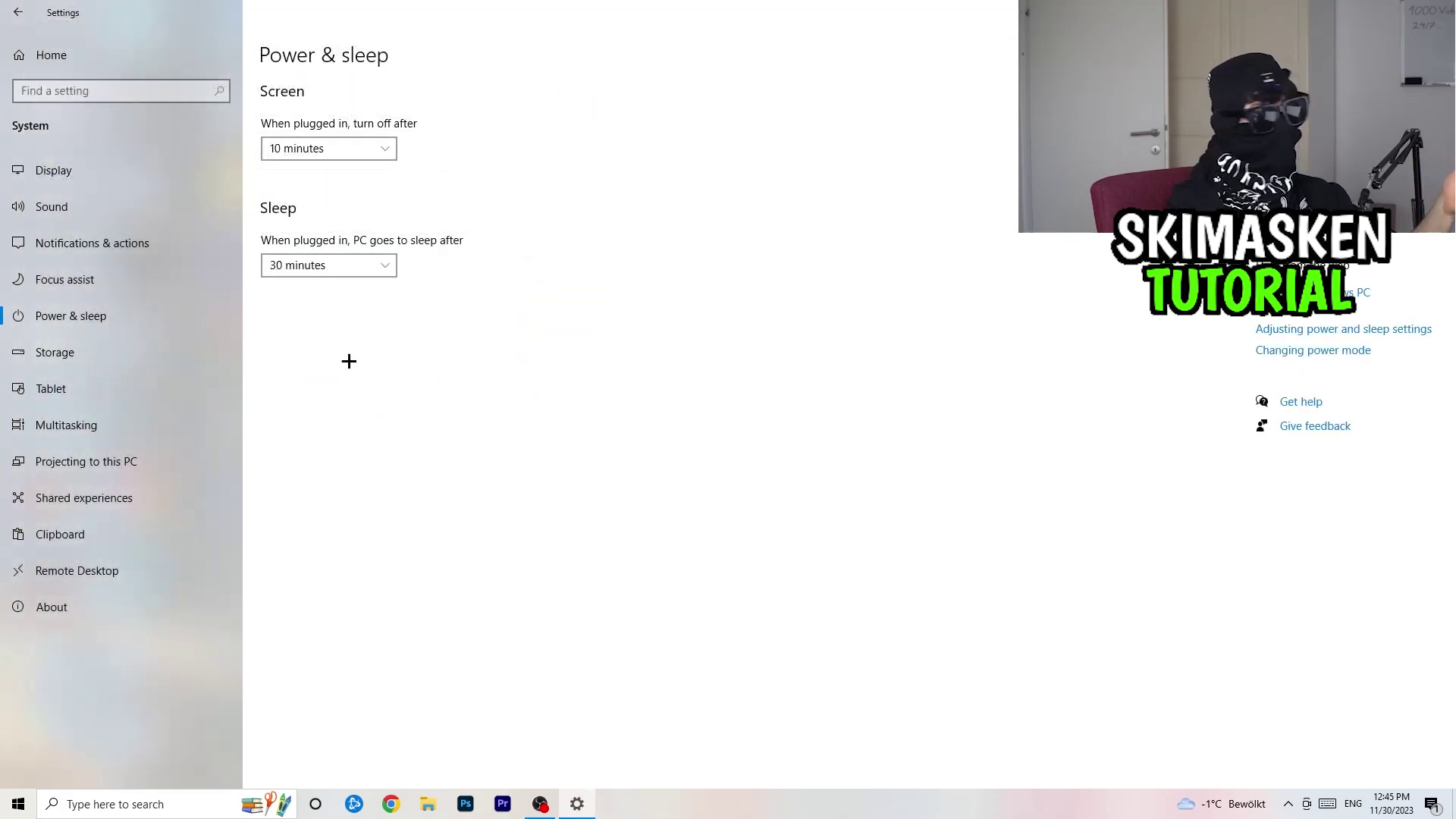
Review the Storage Sense schedule and the recycle bin and Downloads cleanup intervals, and close Settings
left_click(165, 348)
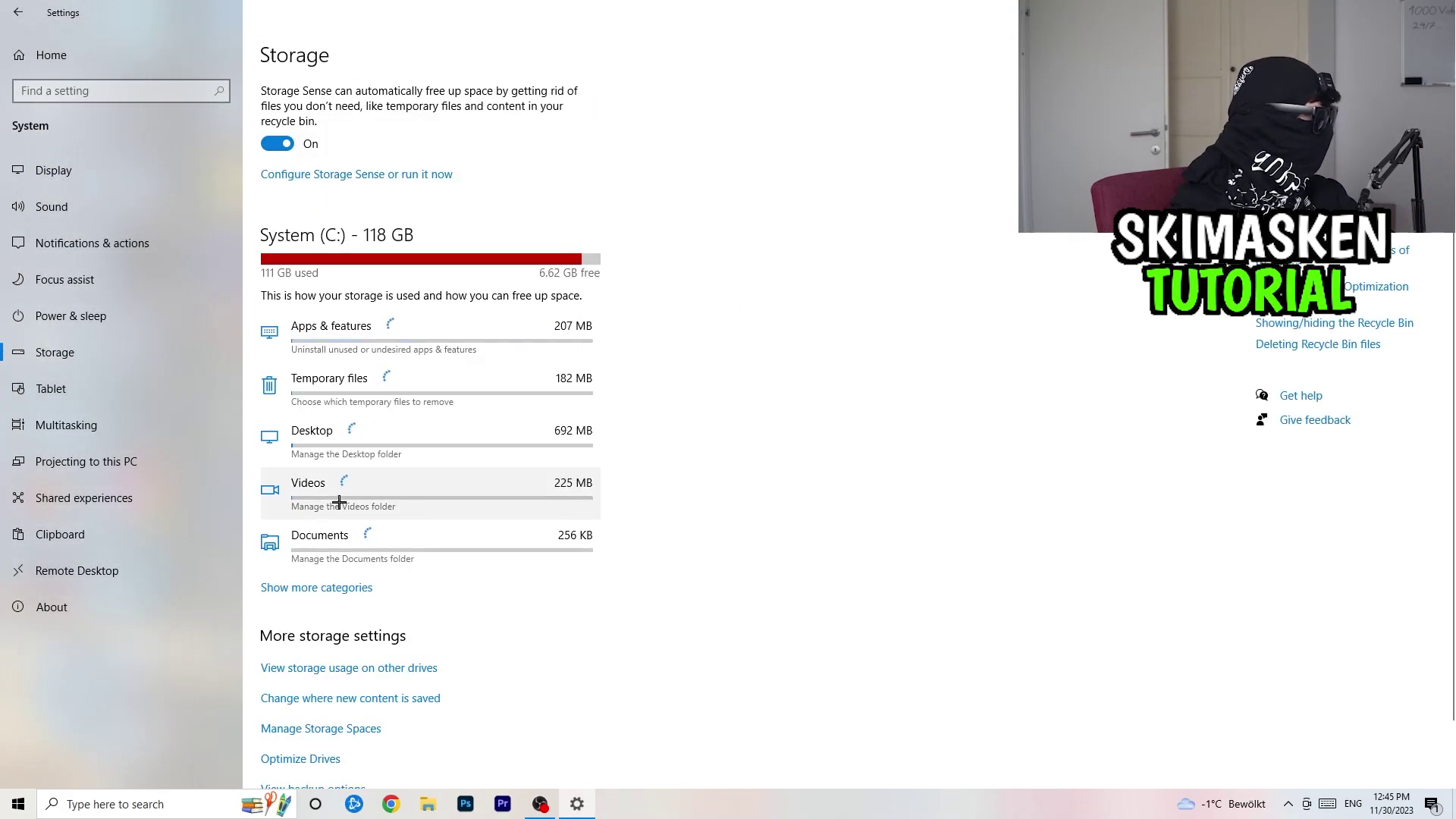
left_click(379, 176)
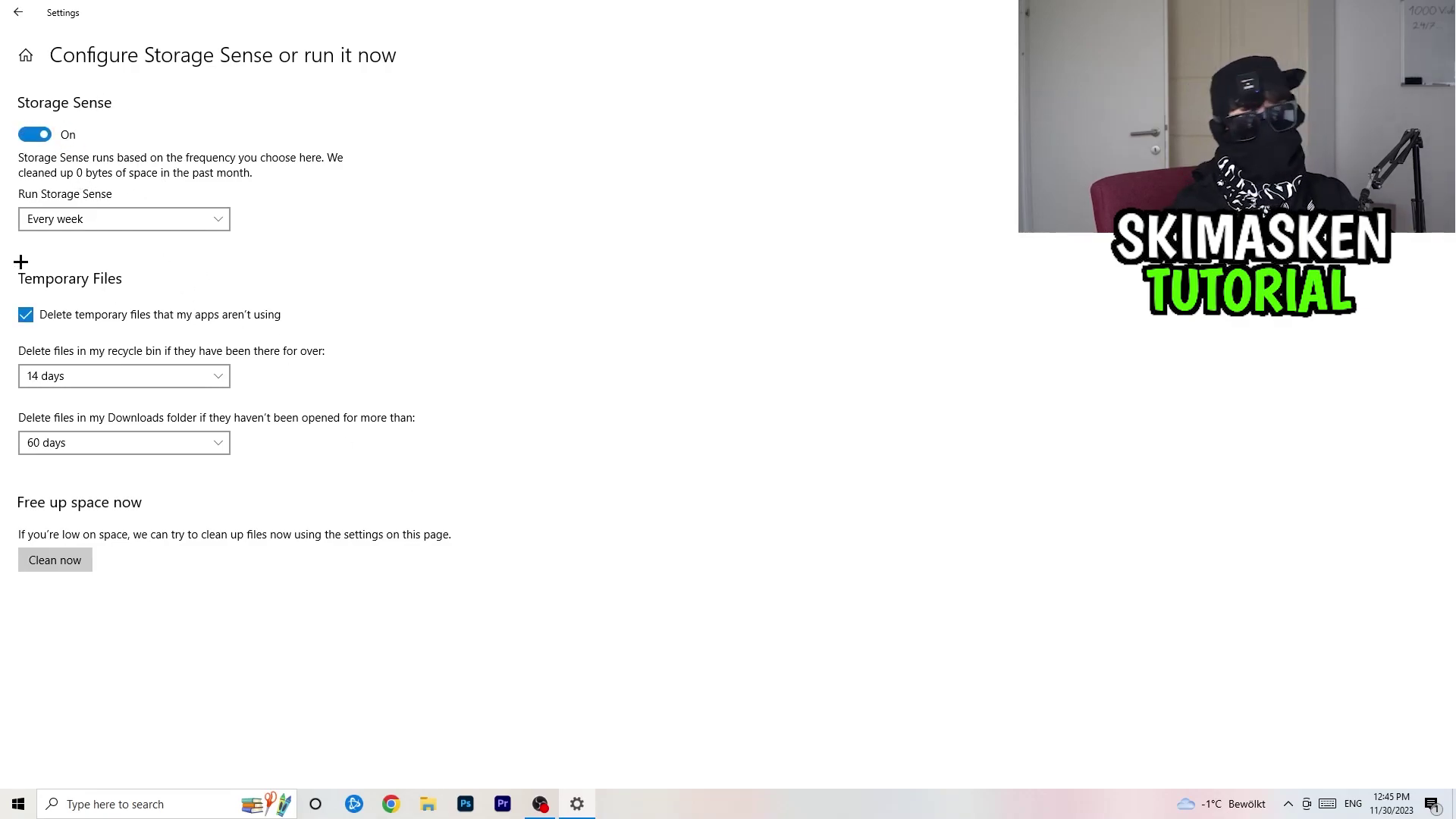
left_click(190, 218)
left_click(211, 218)
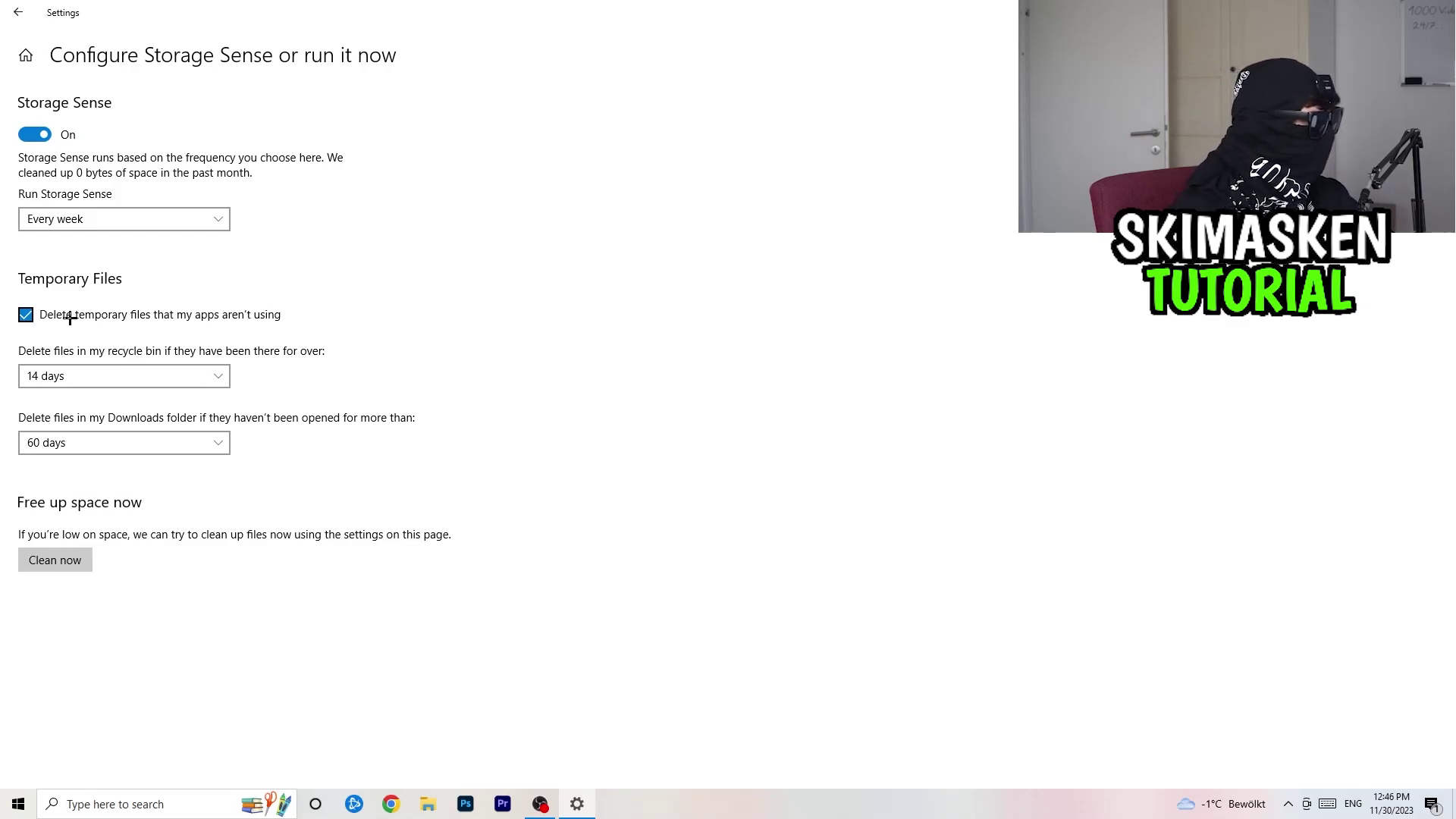
left_click(130, 375)
left_click(121, 443)
left_click(325, 392)
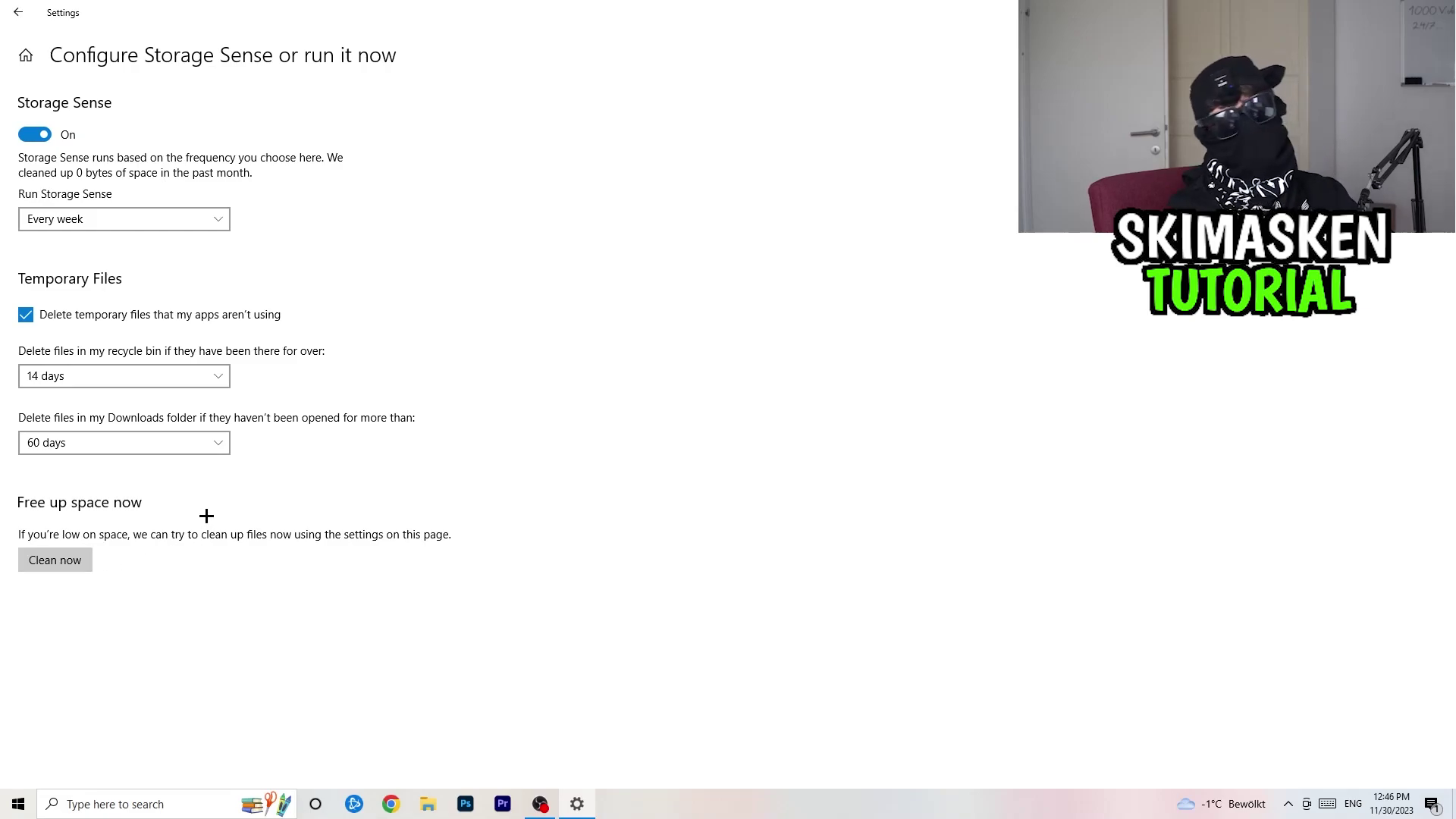
left_click(16, 8)
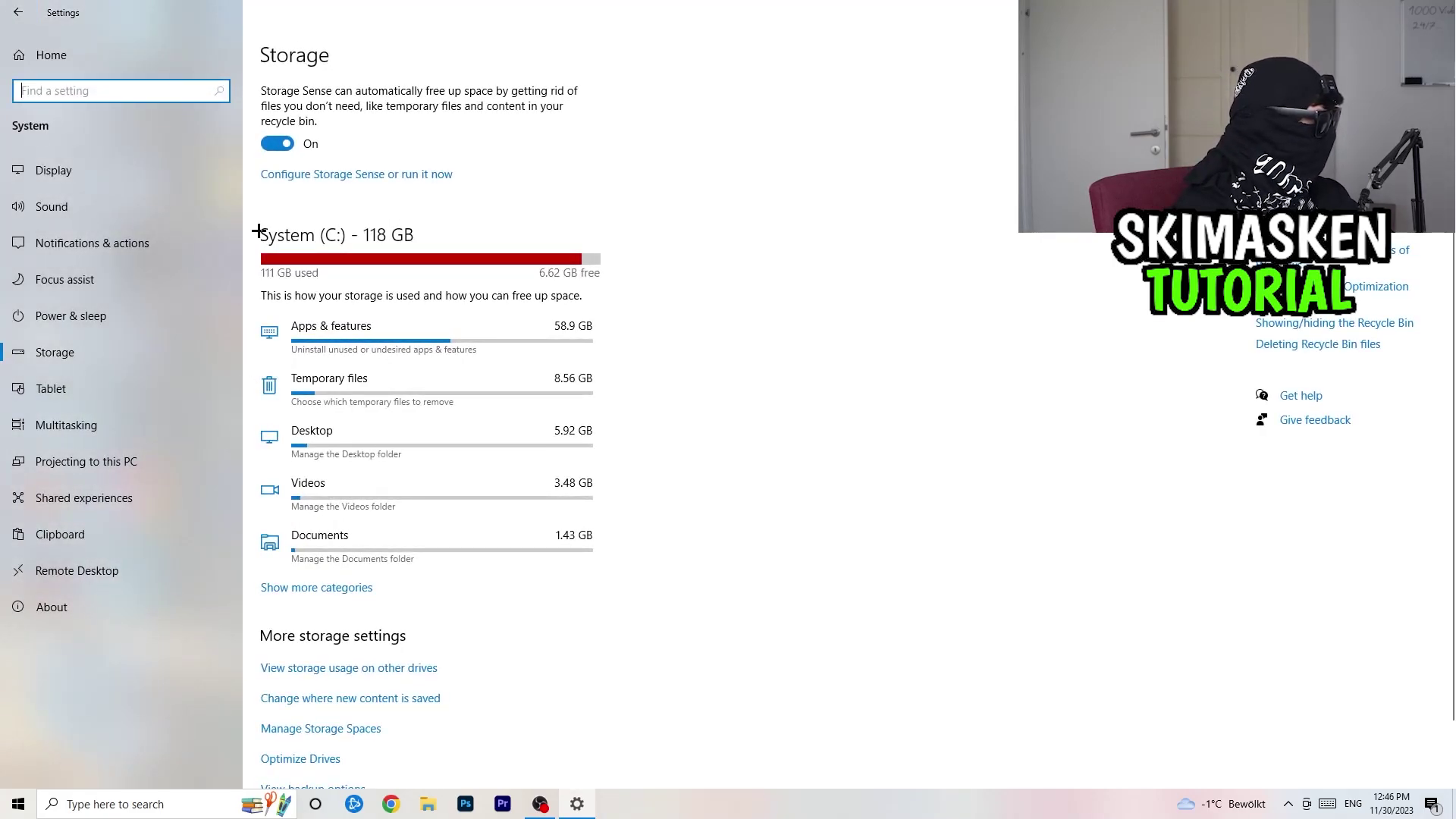
left_click(16, 9)
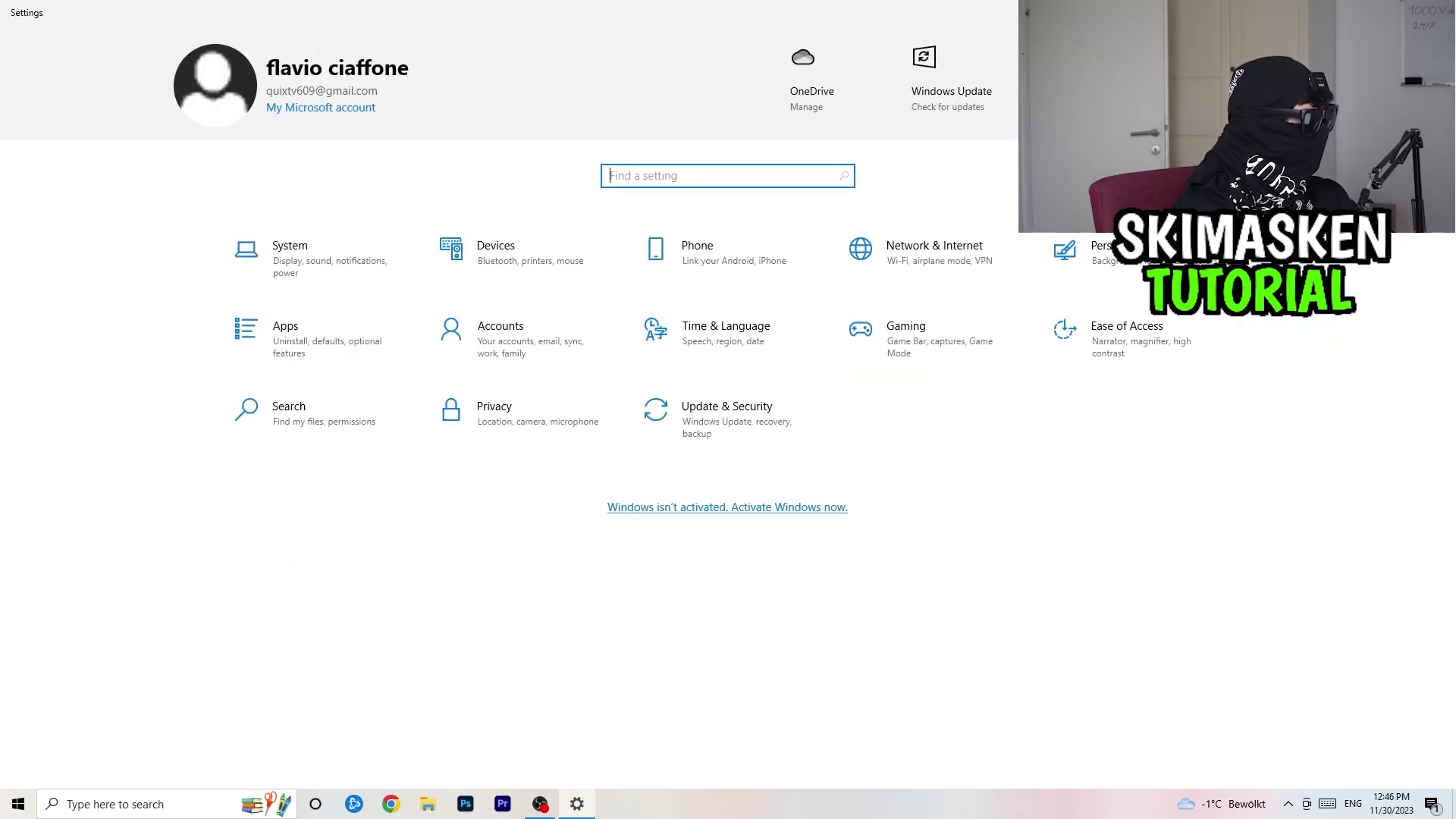
key("alt+F4")
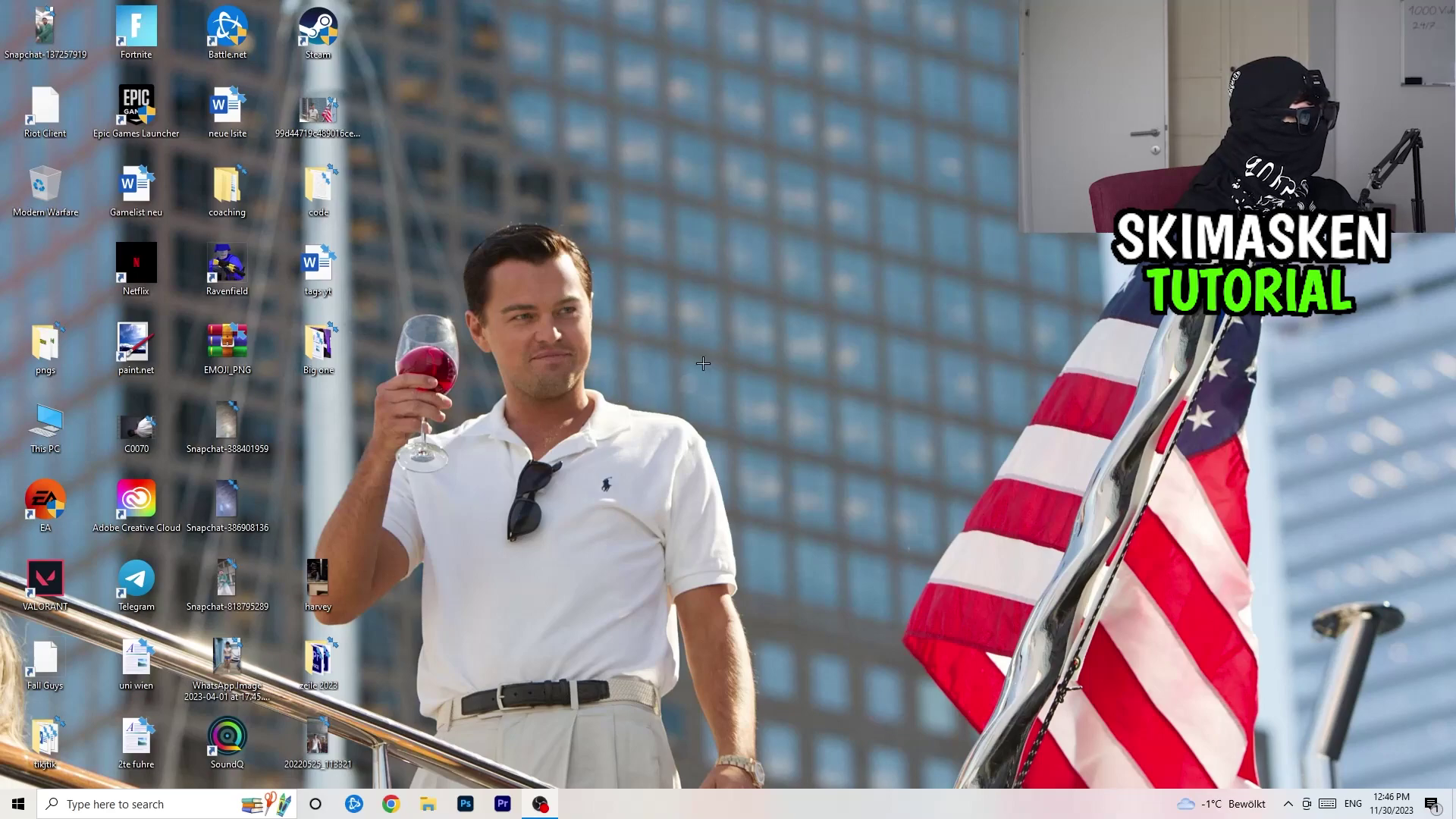
Open NVIDIA Control Panel, inspect the resolution page and the image settings with preview, and close it
right_click(725, 344)
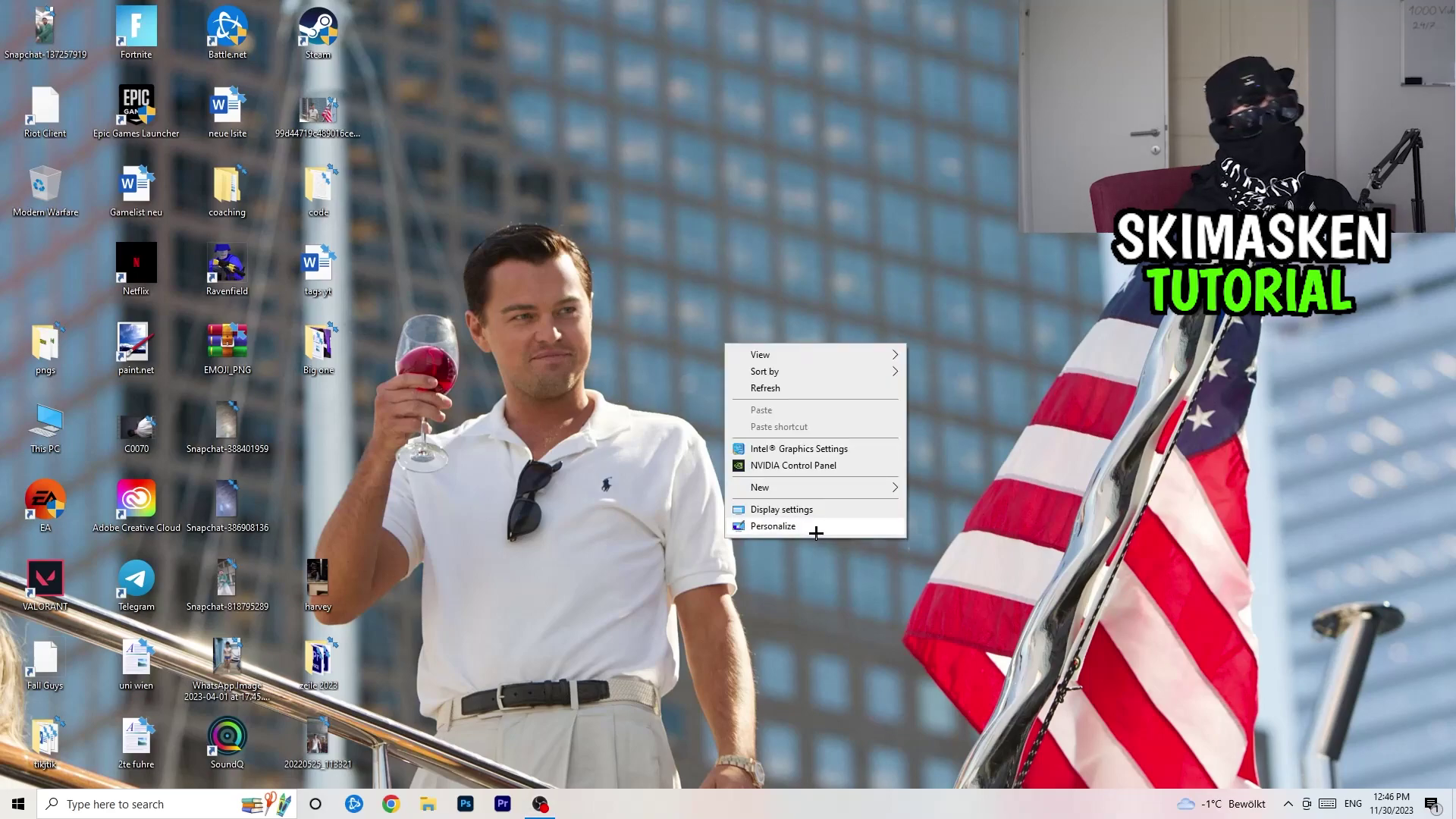
left_click(837, 467)
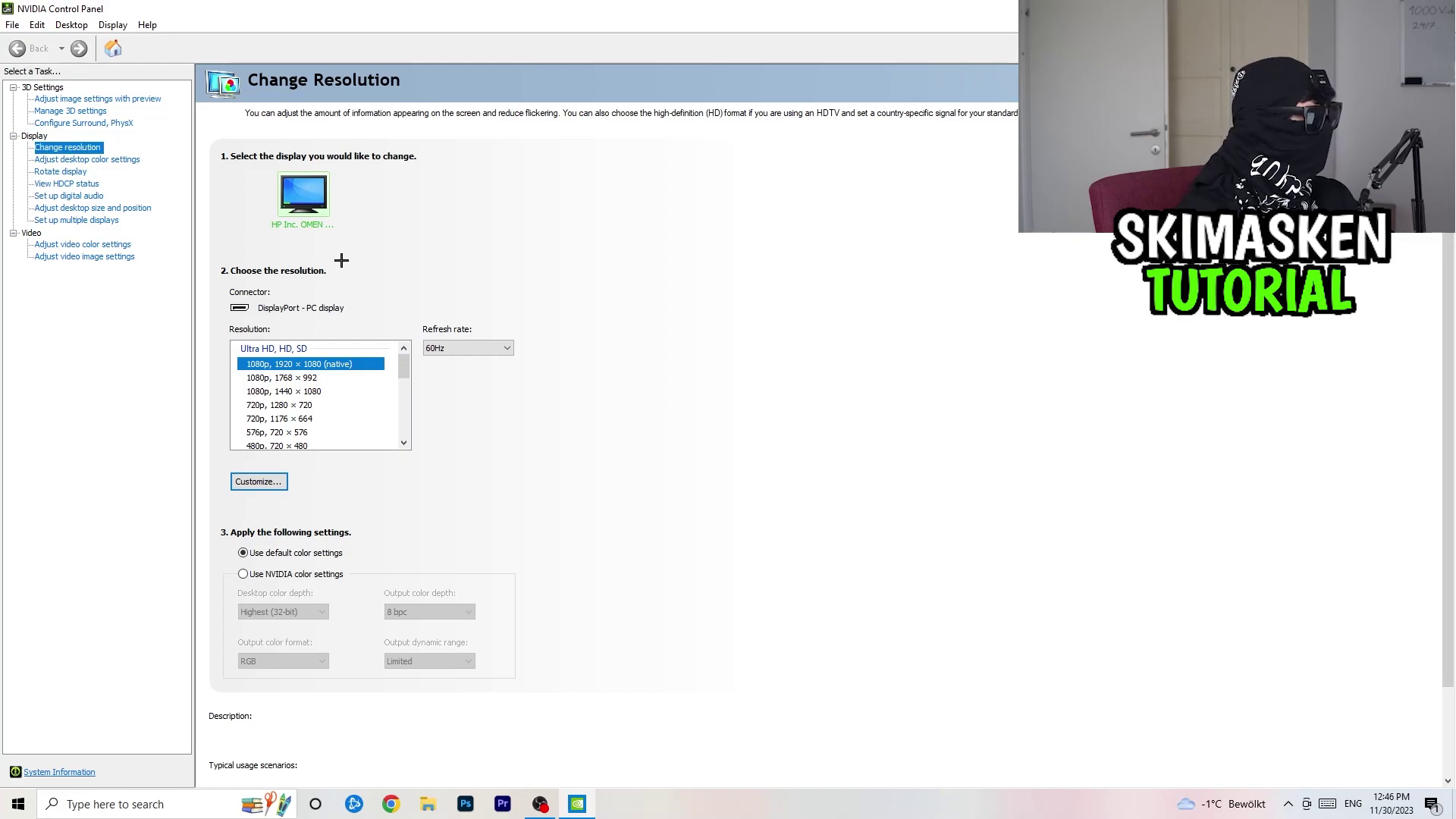
mouse_move(383, 389)
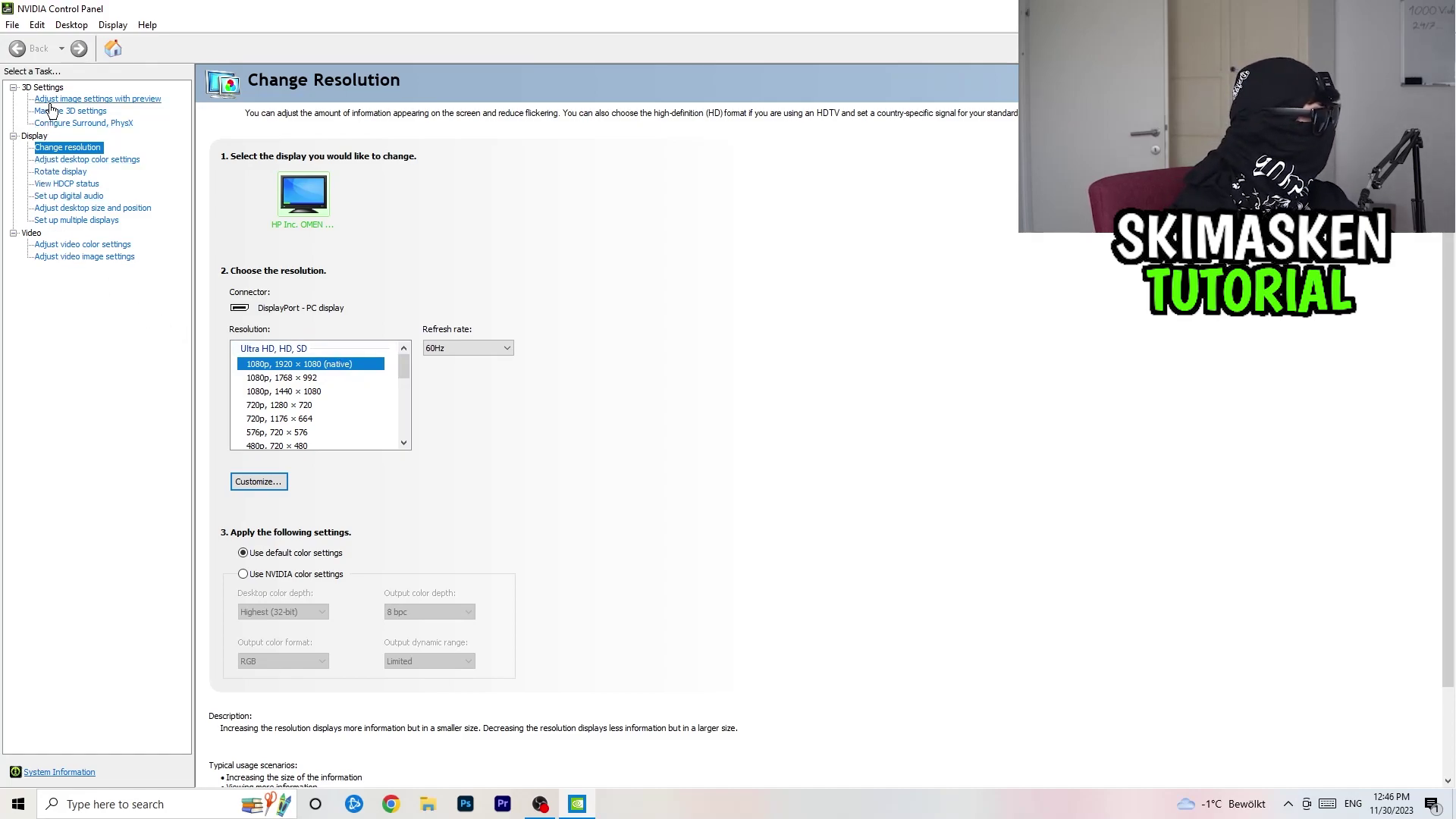
left_click(106, 99)
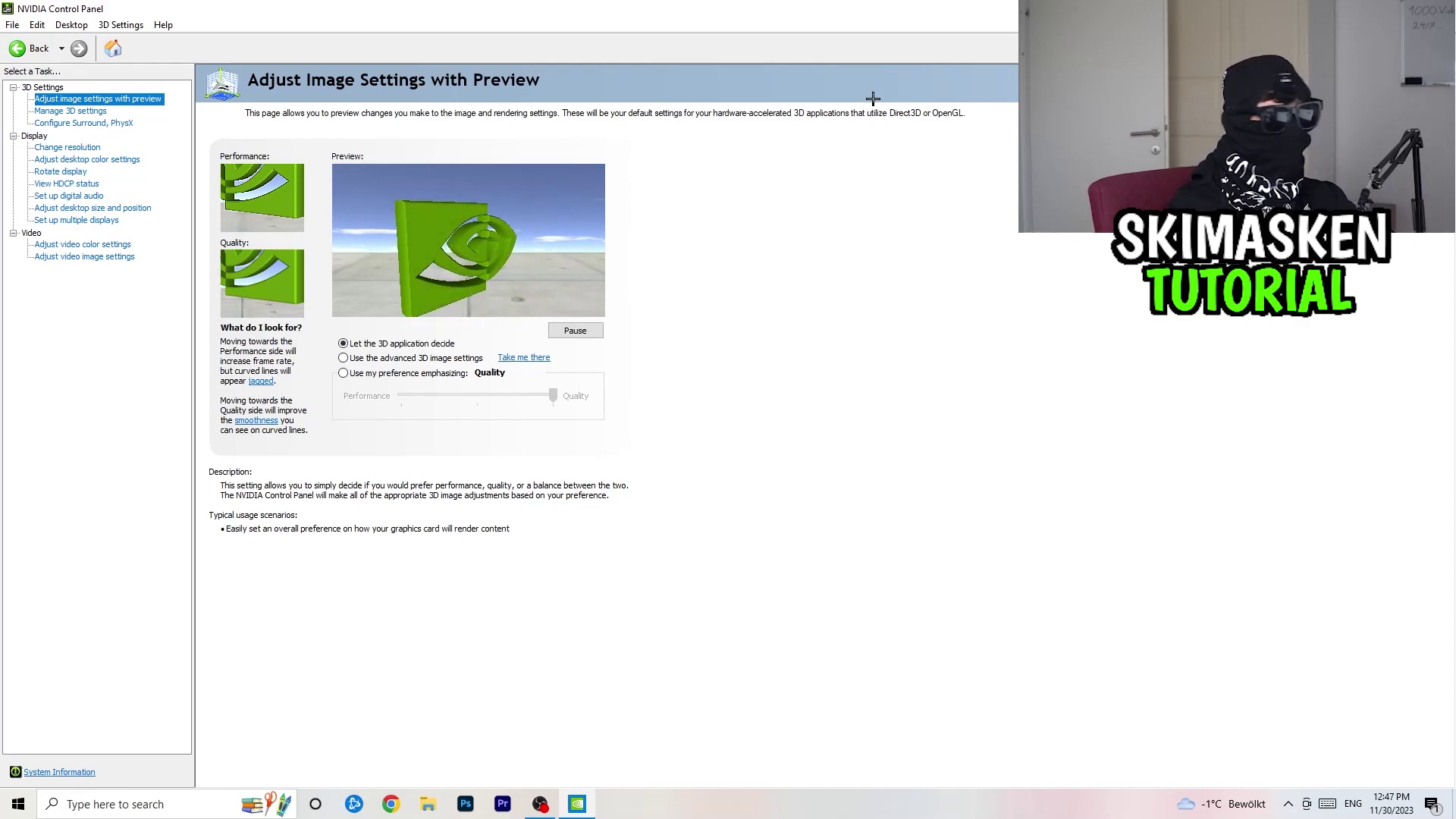
key("alt+F4")
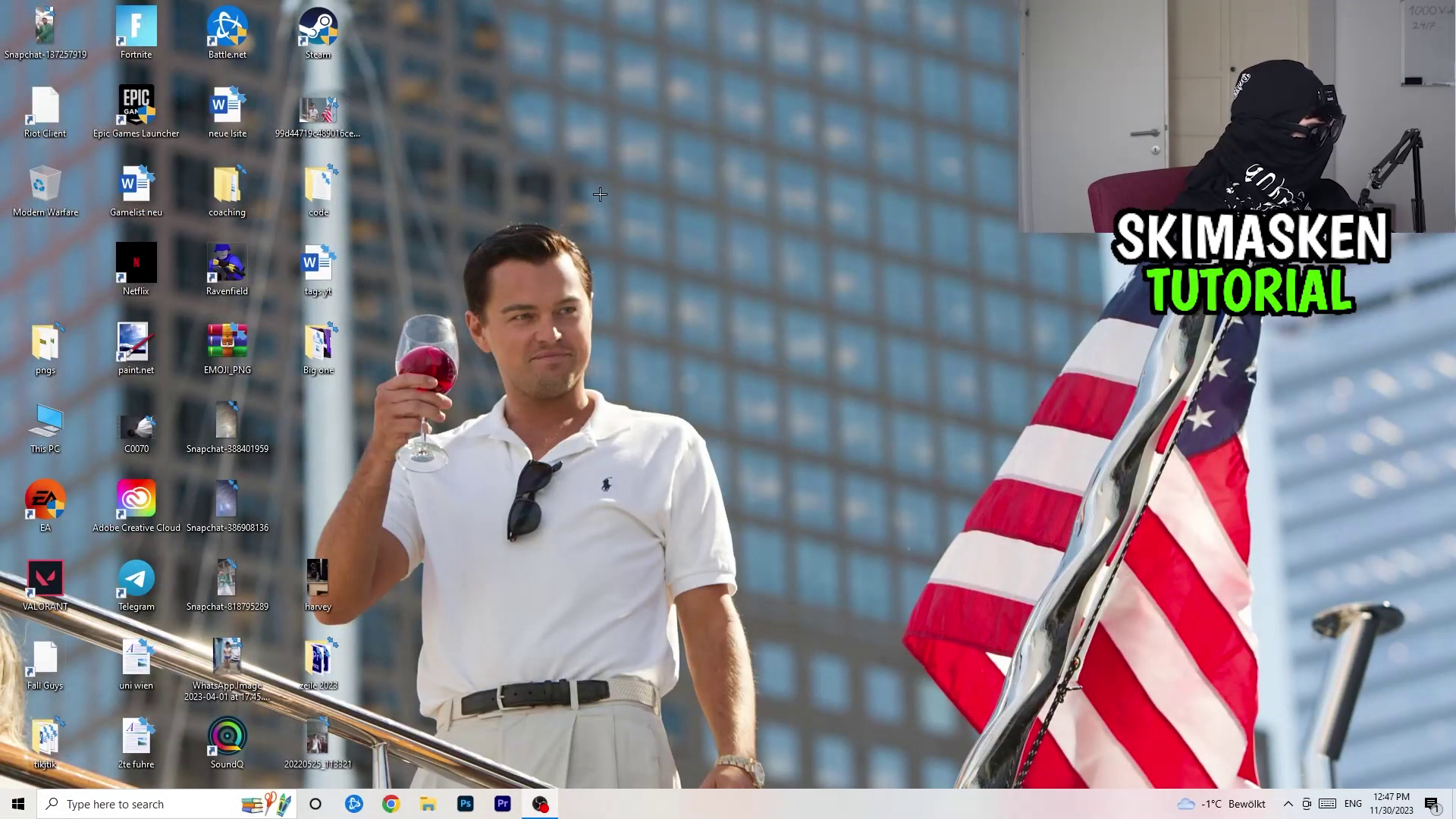
Open Task Manager and maximize its window
left_click_drag(720, 813, 455, 15)
left_click_drag(177, 510, 572, 618)
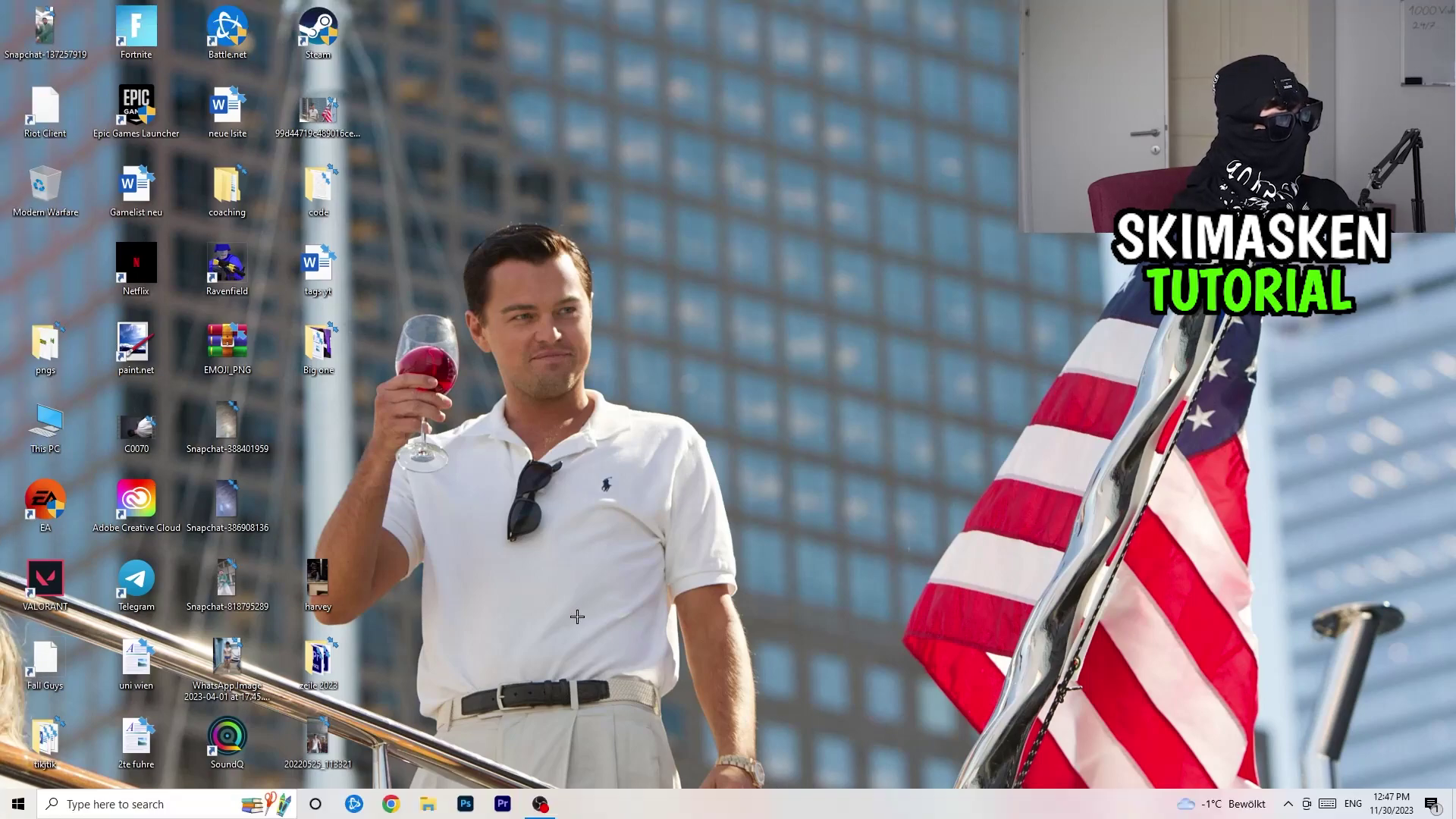
right_click(716, 814)
left_click(783, 737)
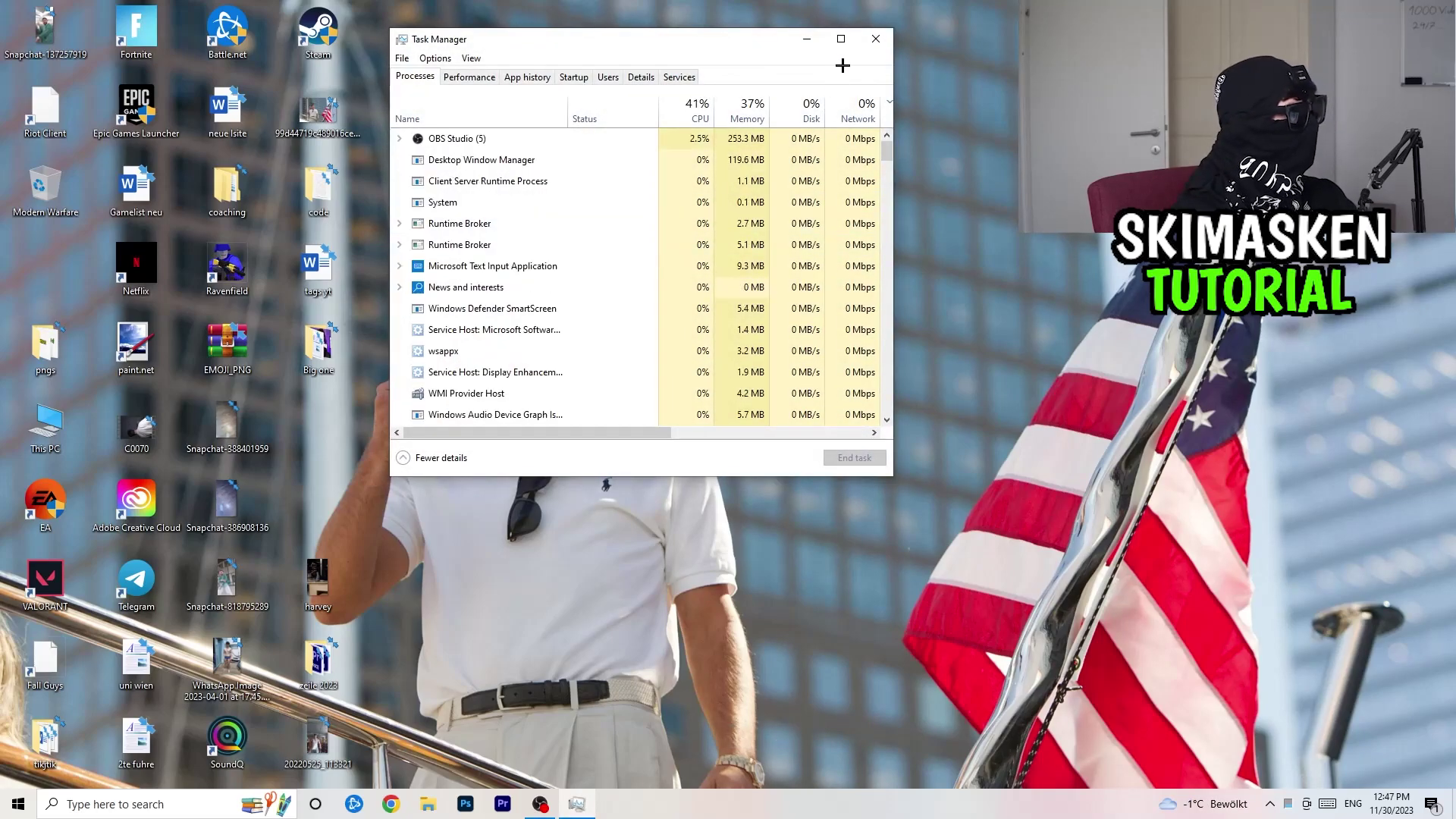
left_click(841, 36)
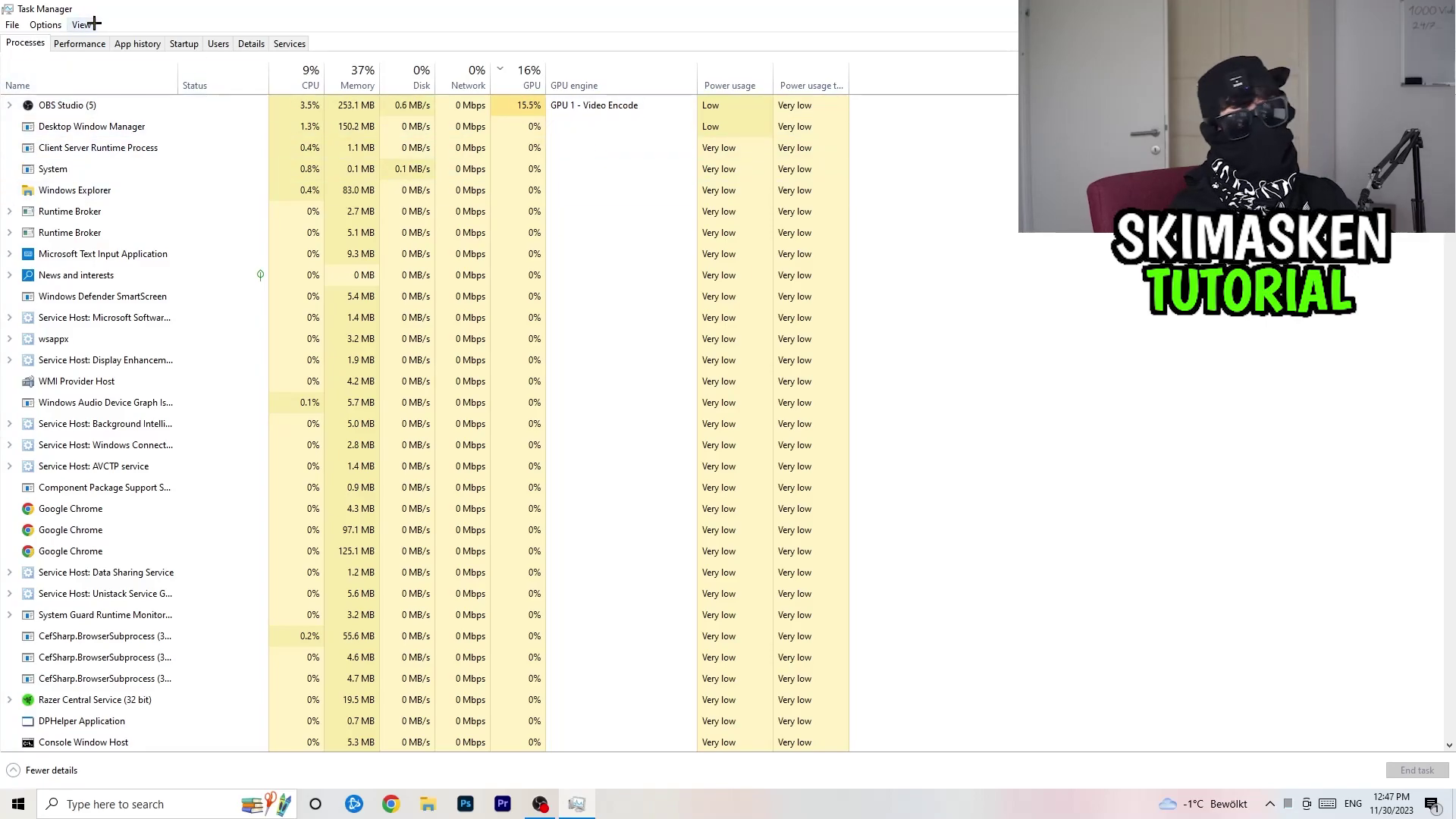
Sort the running processes by CPU and by GPU usage, and show the available actions for Razer Synapse
left_click(277, 72)
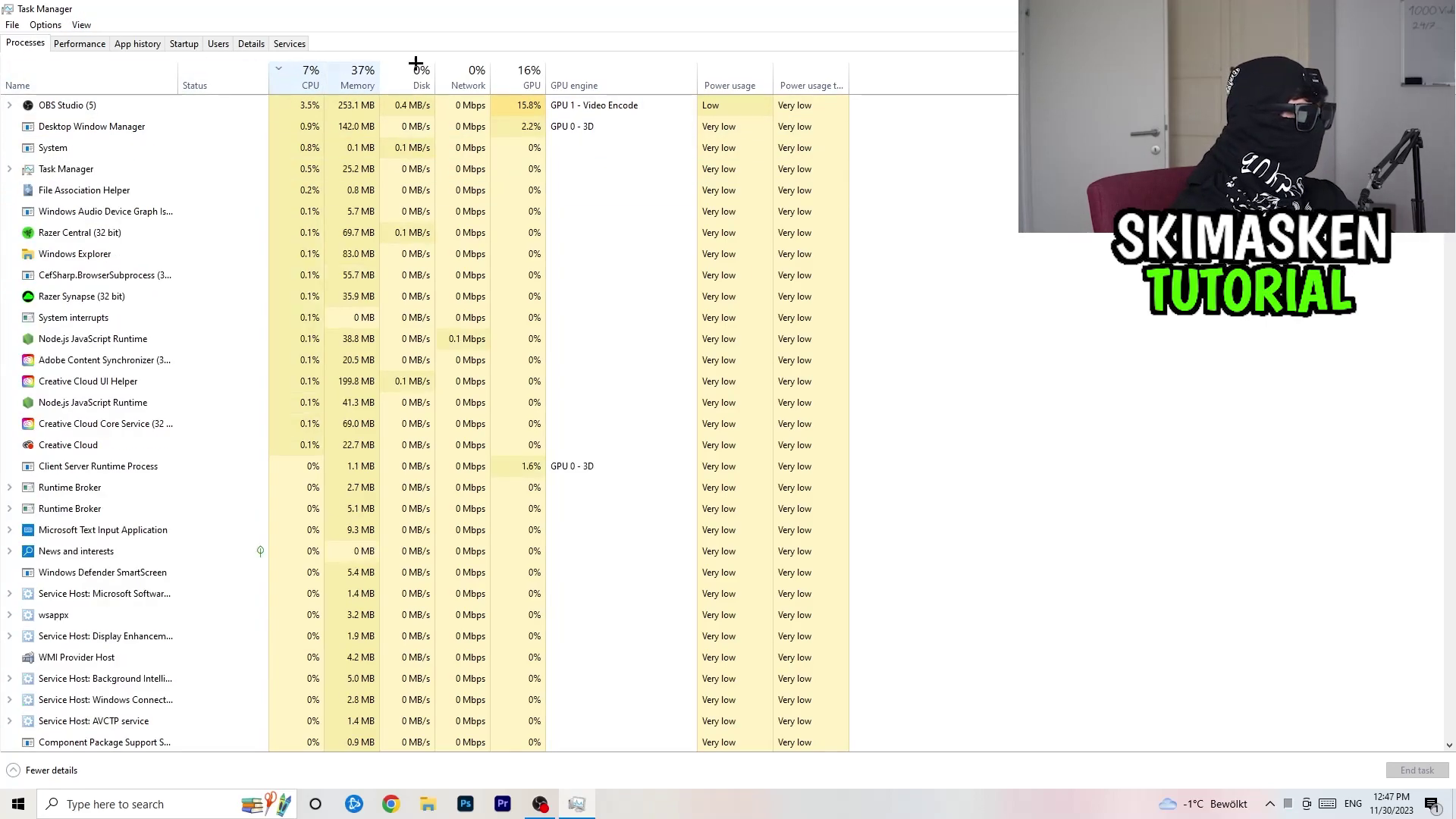
left_click(540, 73)
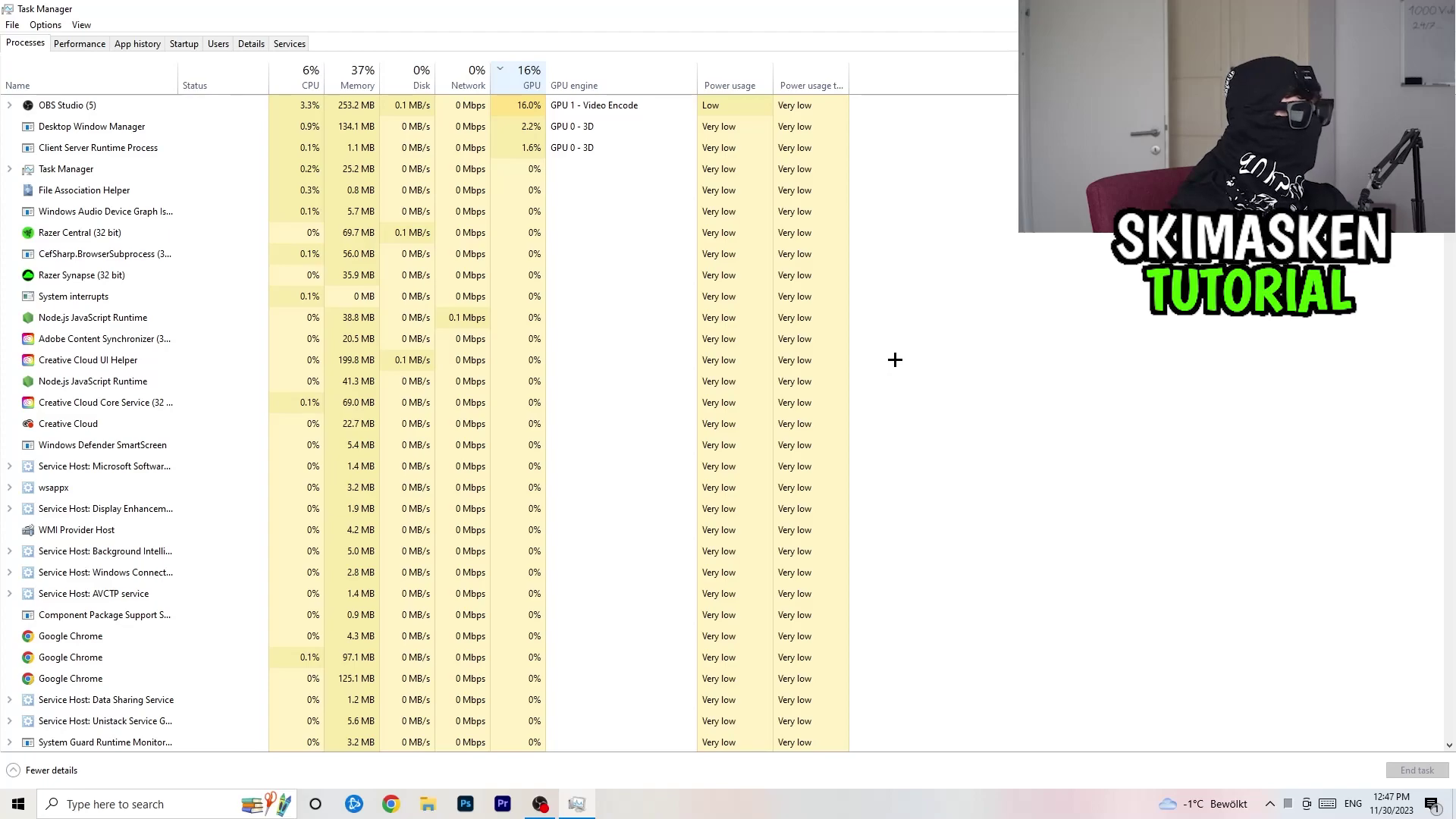
right_click(157, 271)
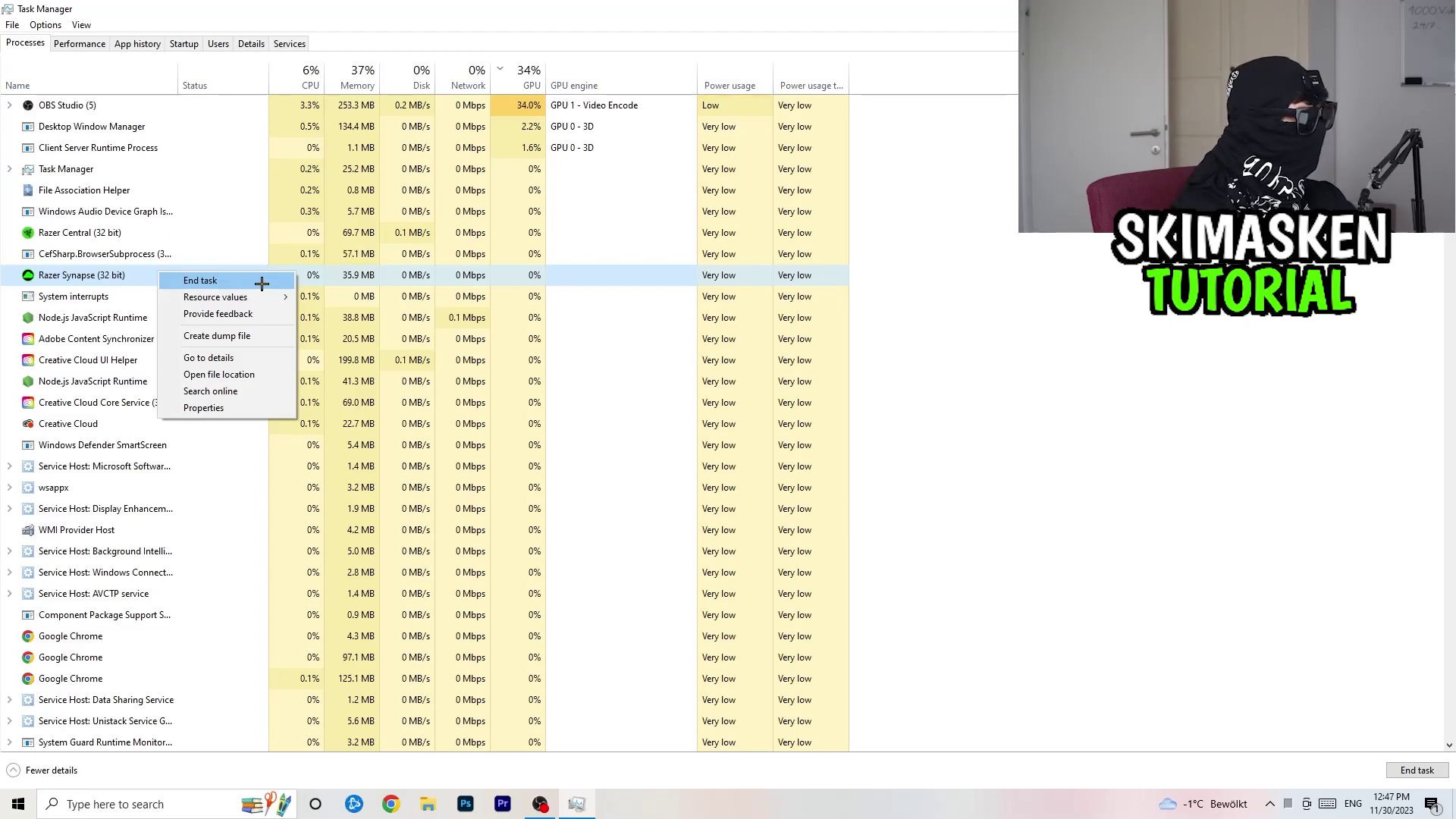
Examine the priority options for a chrome.exe process in the detailed process list without changing them
left_click(250, 44)
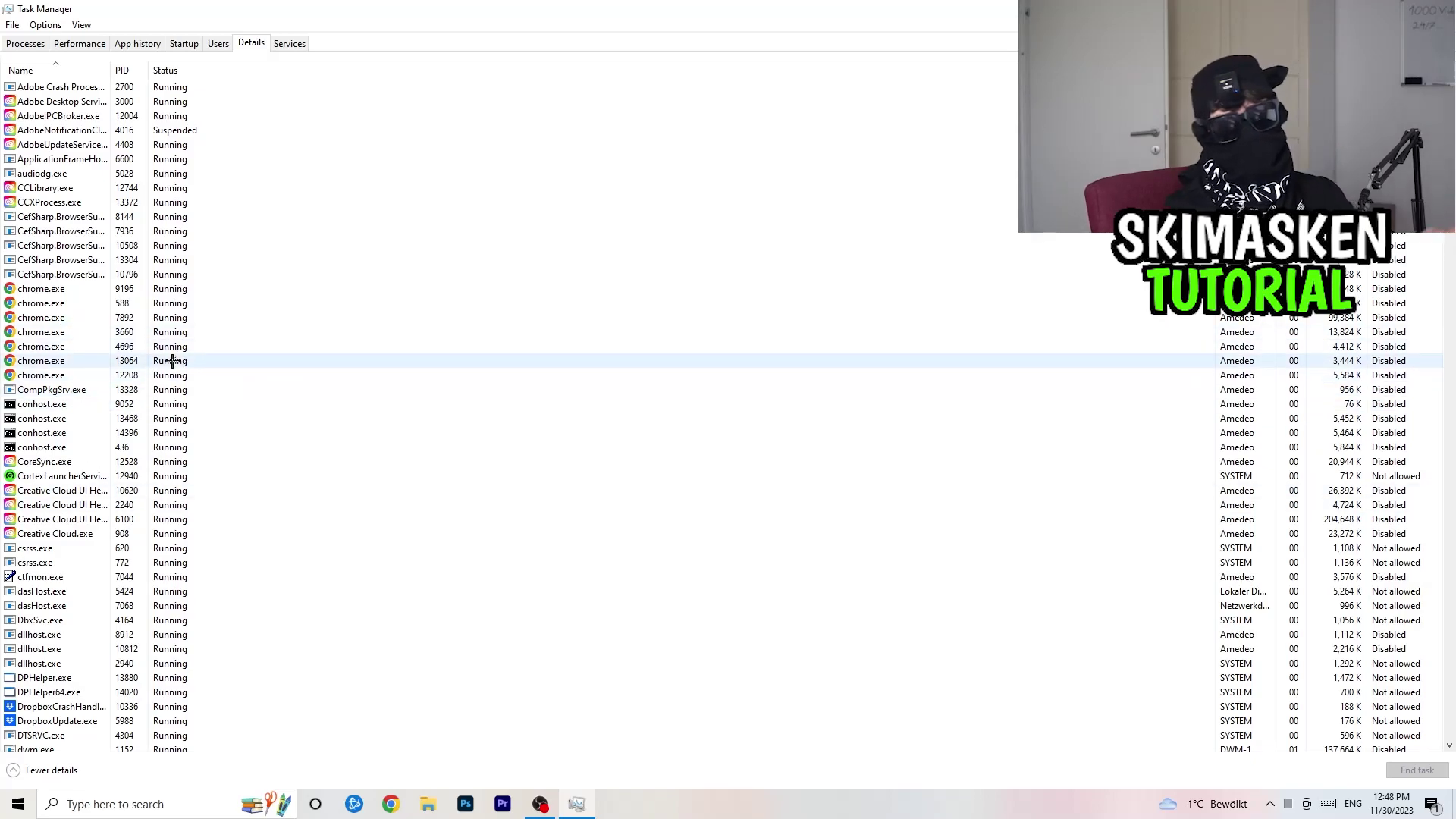
right_click(77, 345)
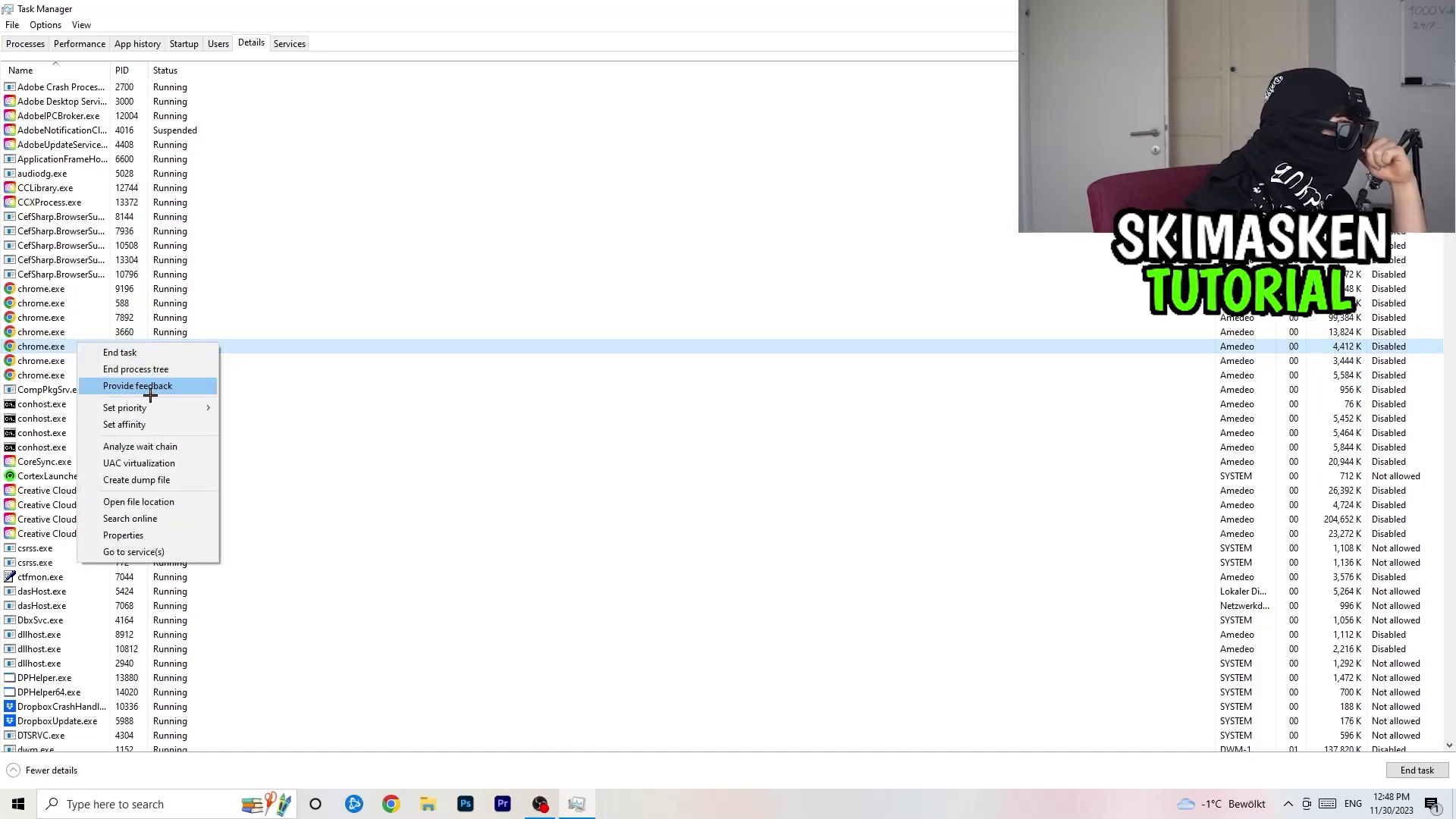
mouse_move(195, 407)
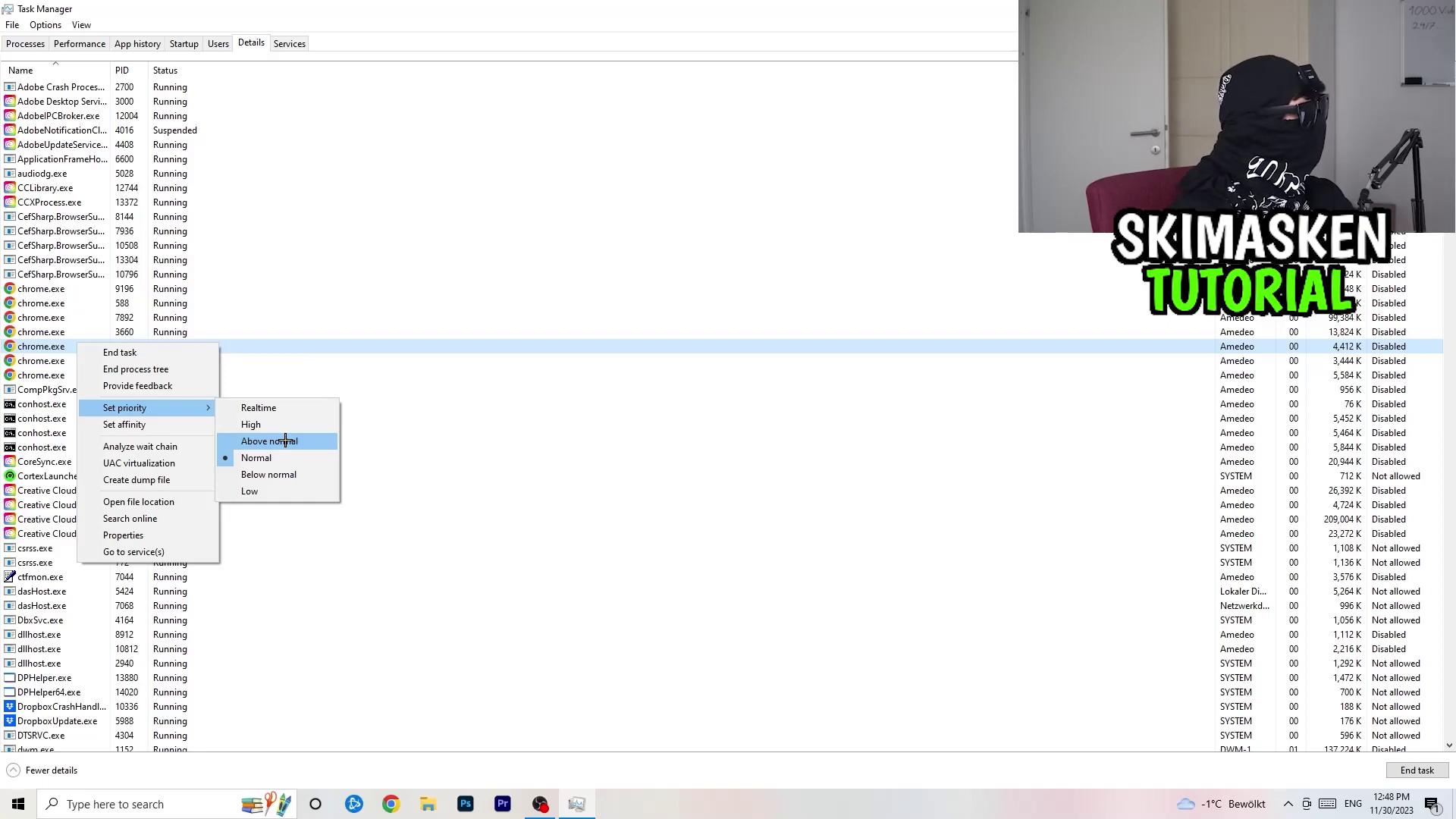
left_click(597, 156)
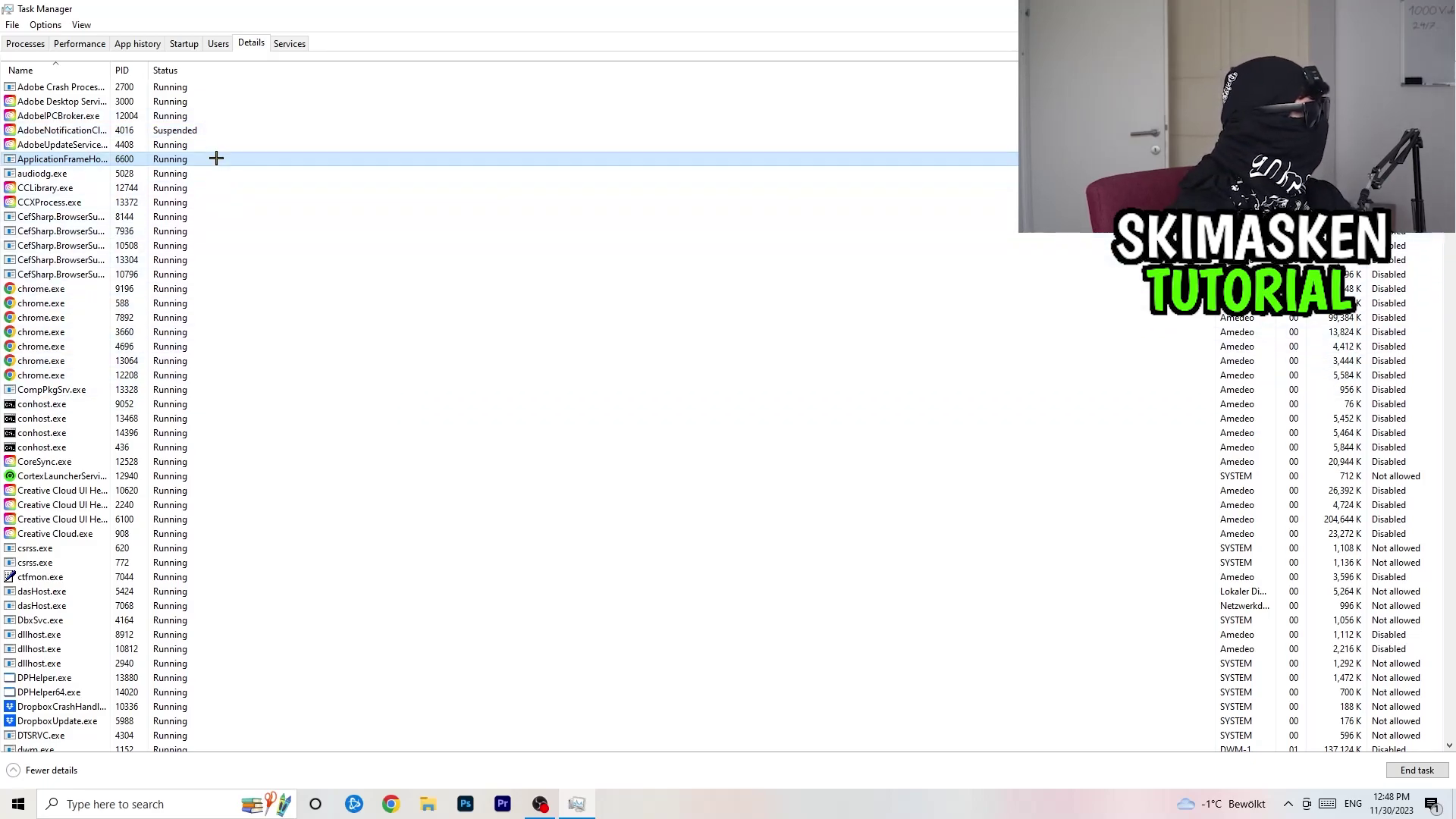
Review the list of startup apps and their startup impact in Task Manager, and close Task Manager
left_click(184, 44)
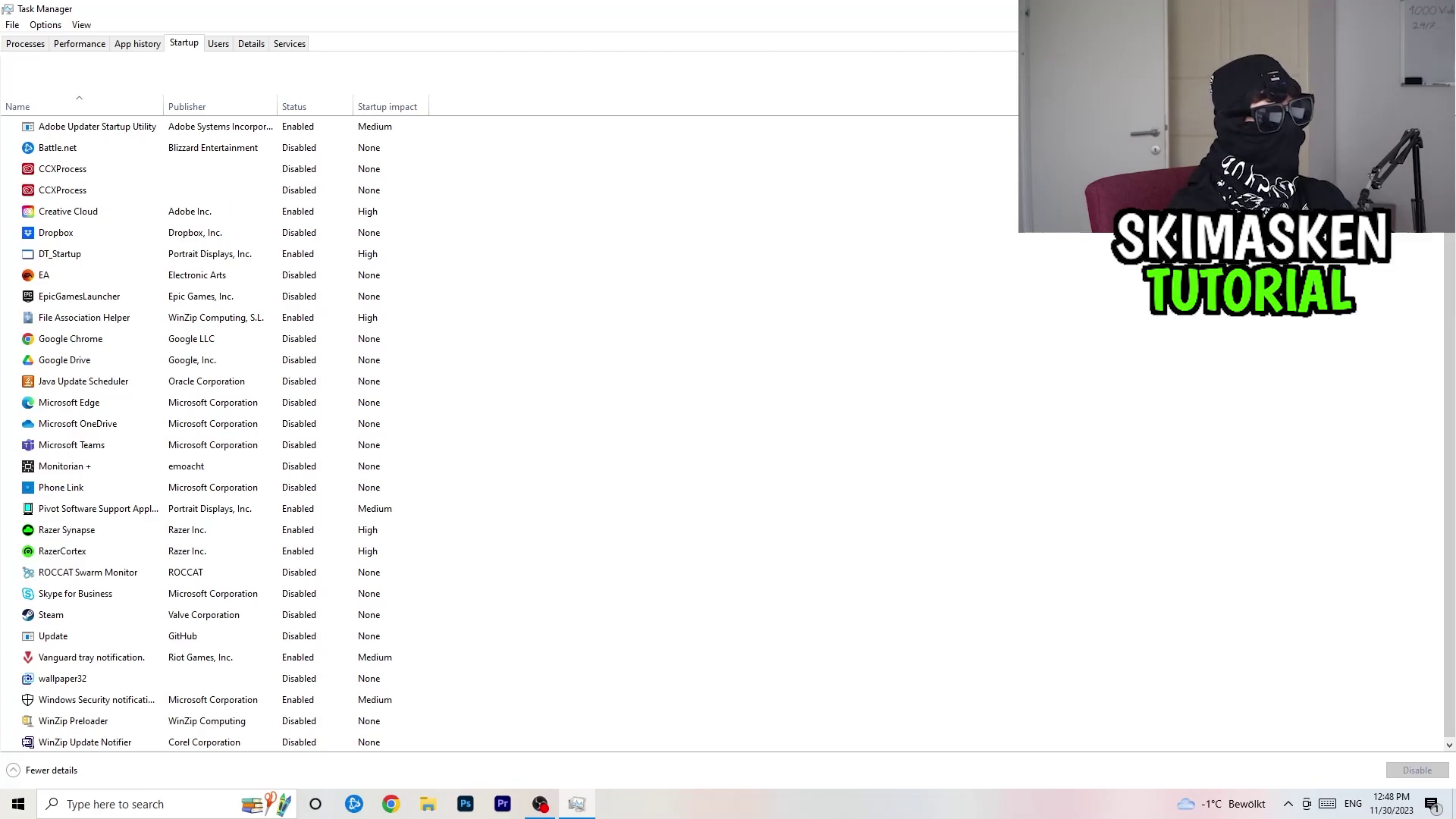
key("alt+F4")
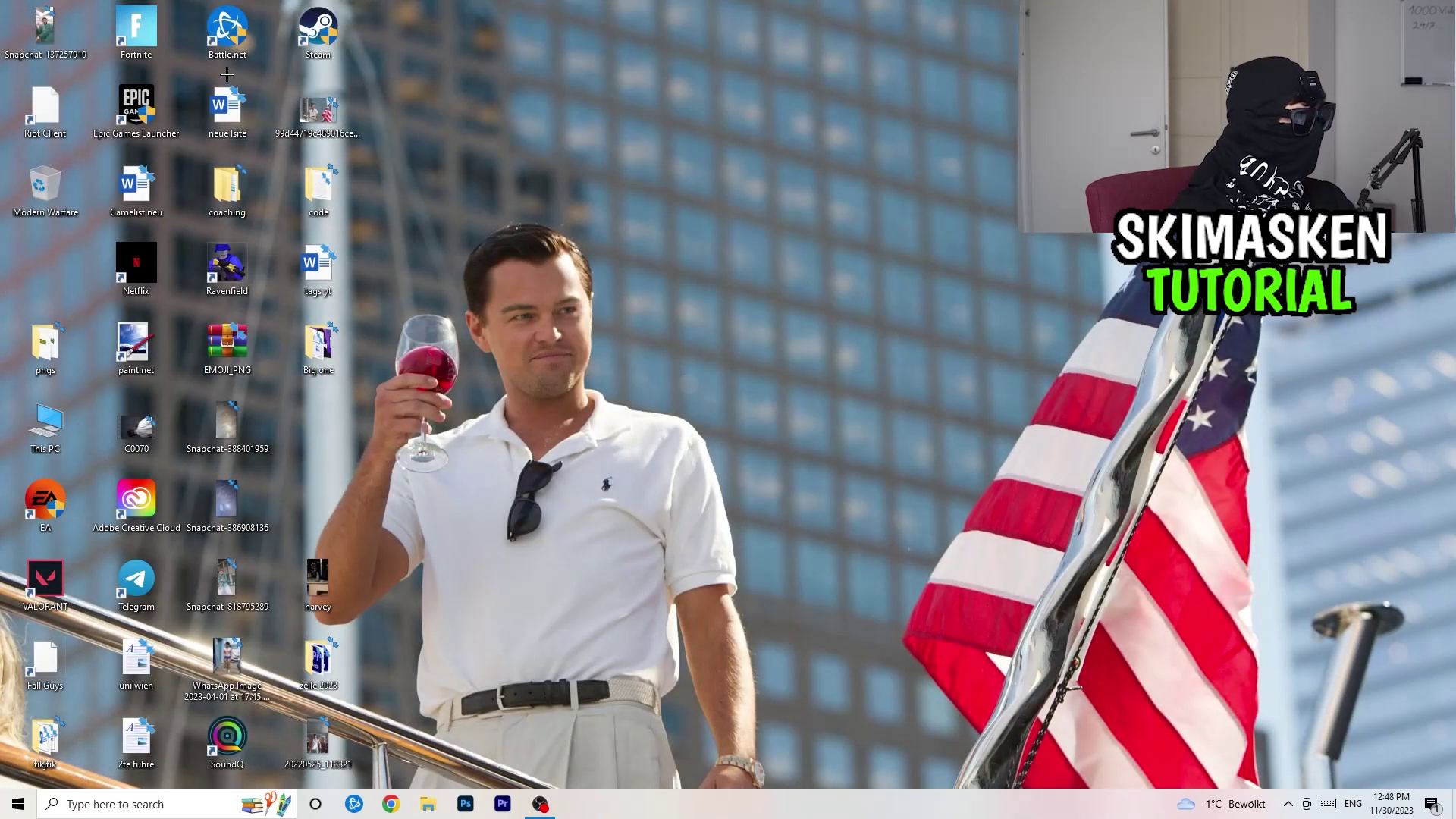
Move the Steam shortcut to an empty area of the desktop, view its available actions, and dismiss them without choosing any
left_click_drag(318, 31, 769, 270)
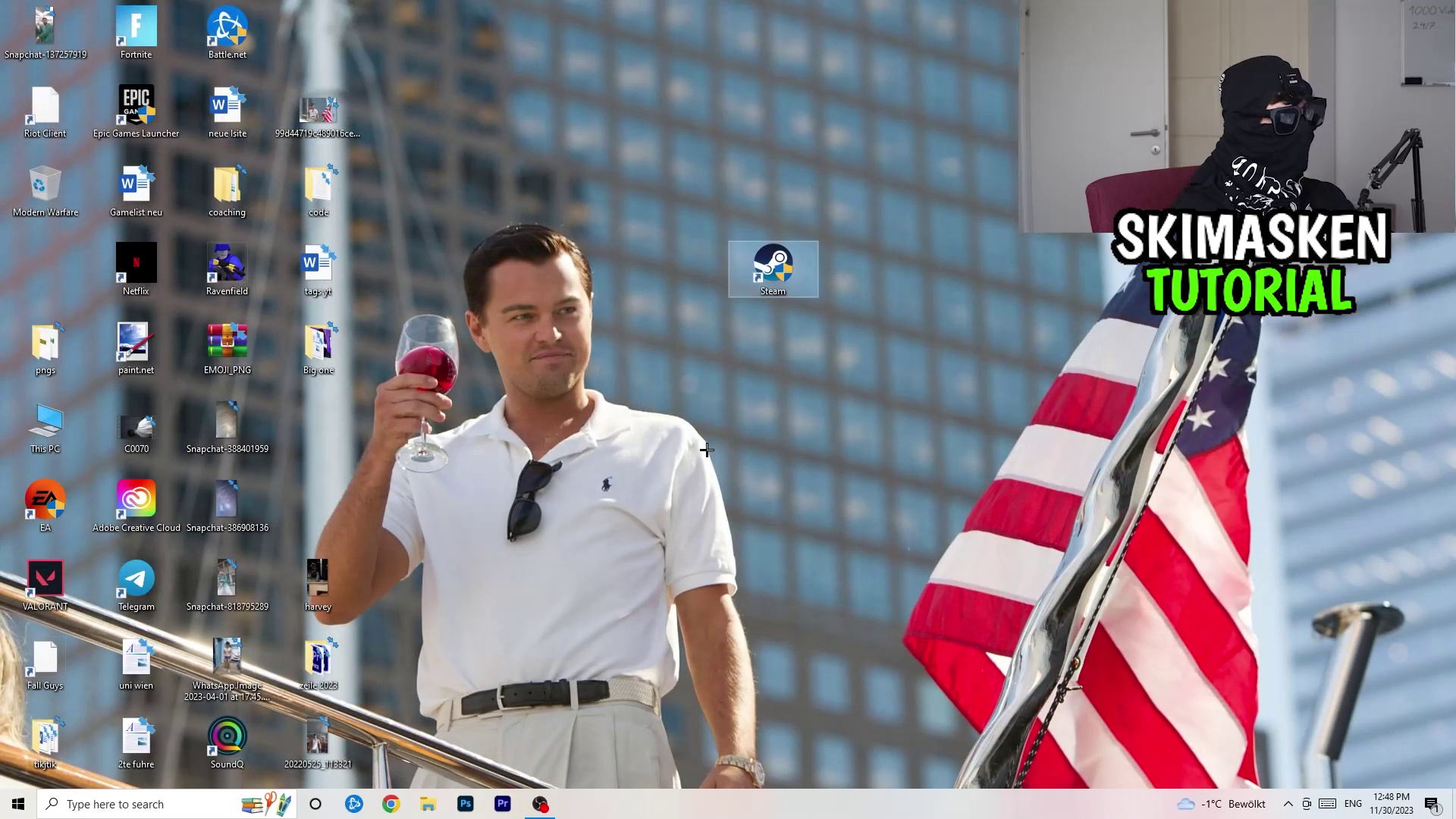
right_click(785, 273)
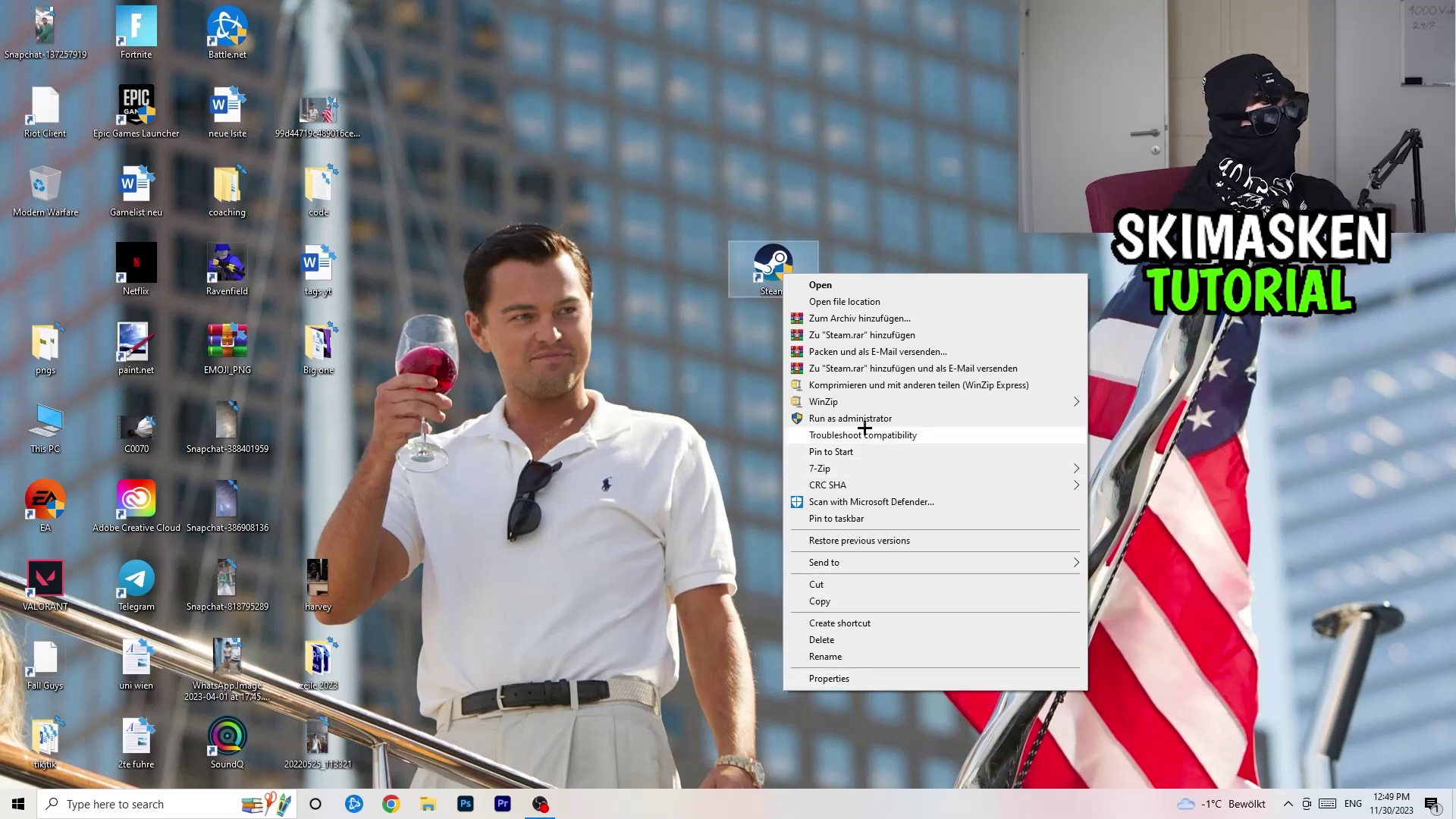
left_click(580, 312)
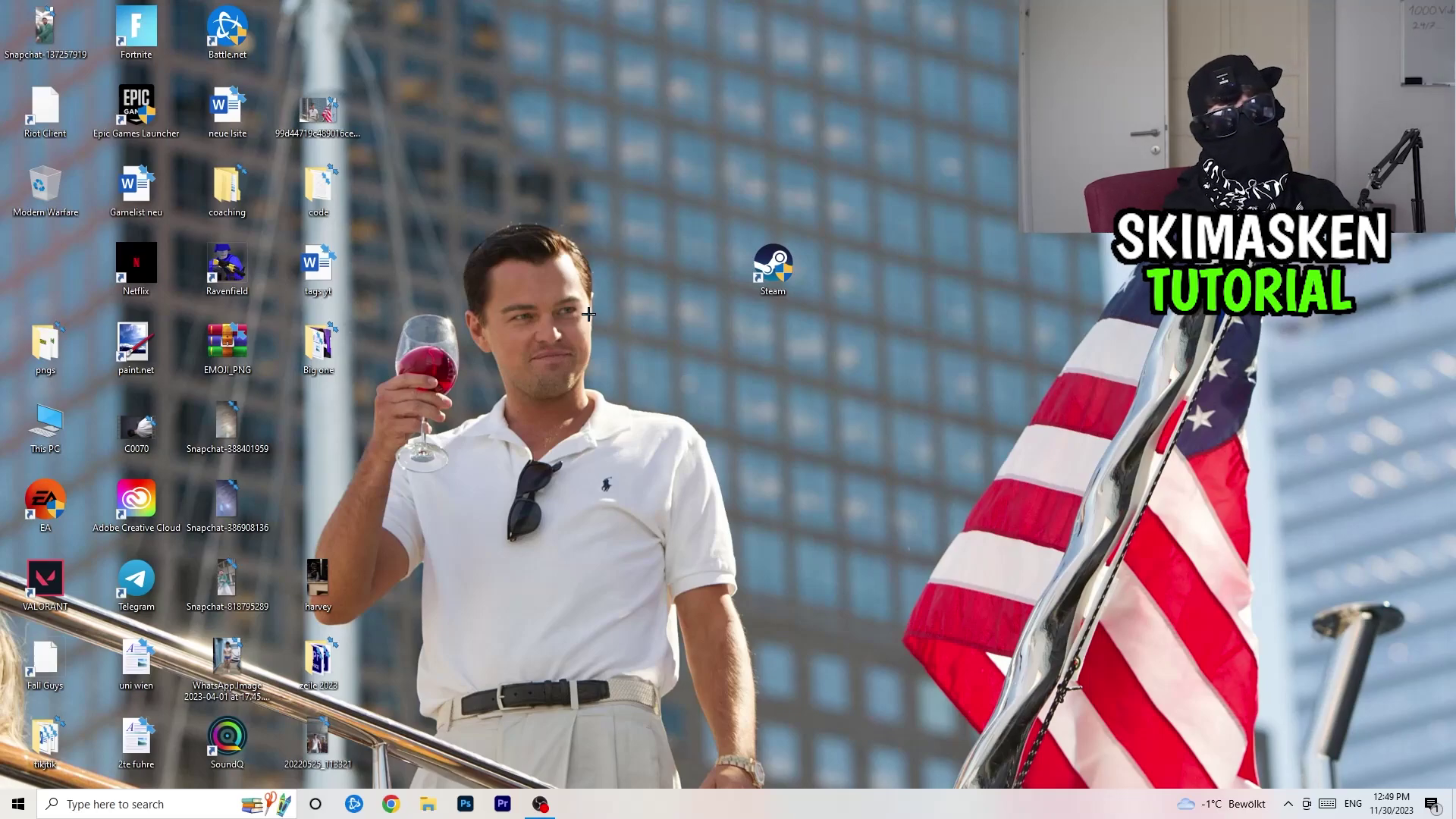
Open the Windows Update page under Update & Security in Windows Settings
left_click(19, 804)
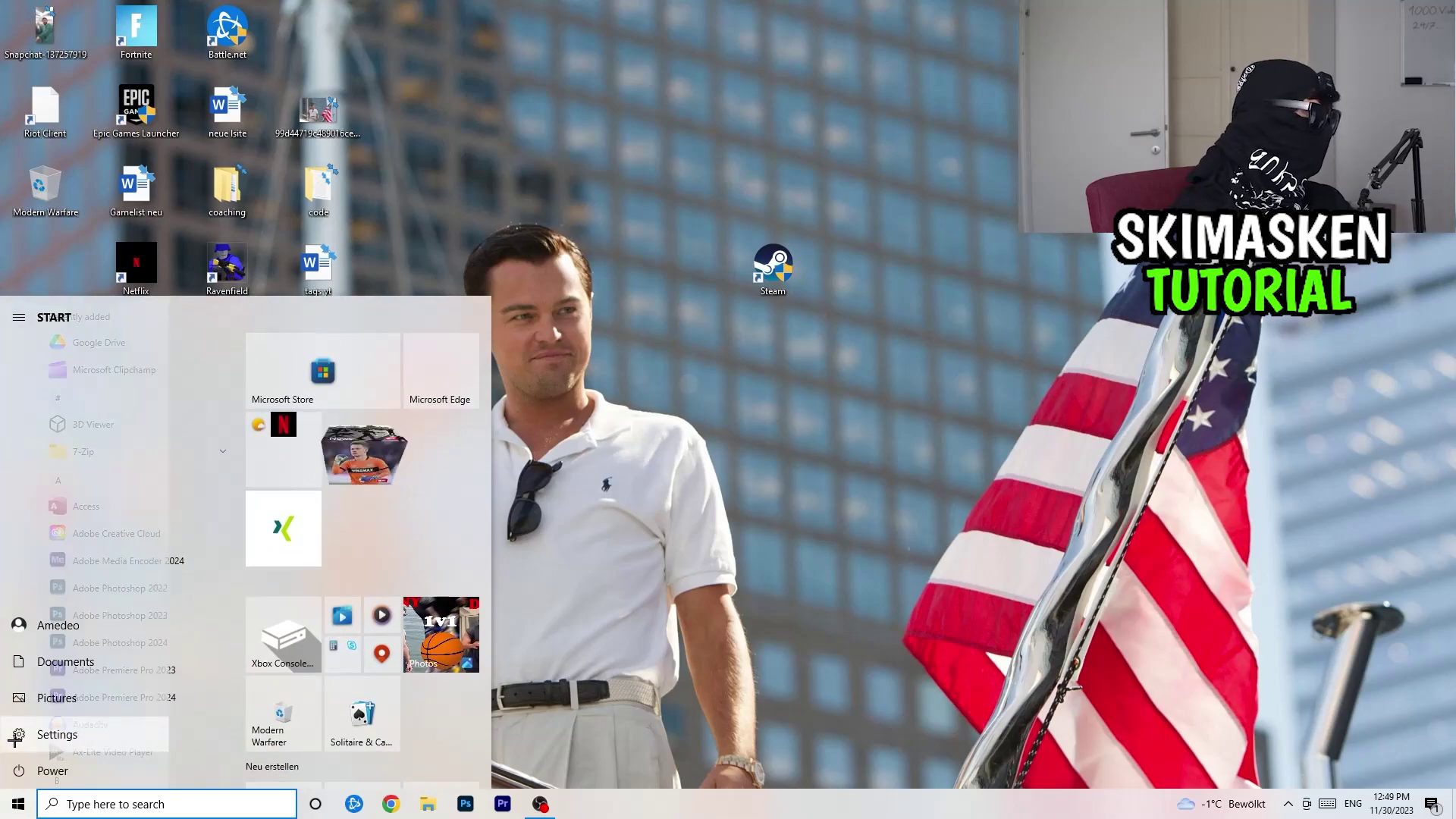
left_click(19, 734)
left_click(665, 424)
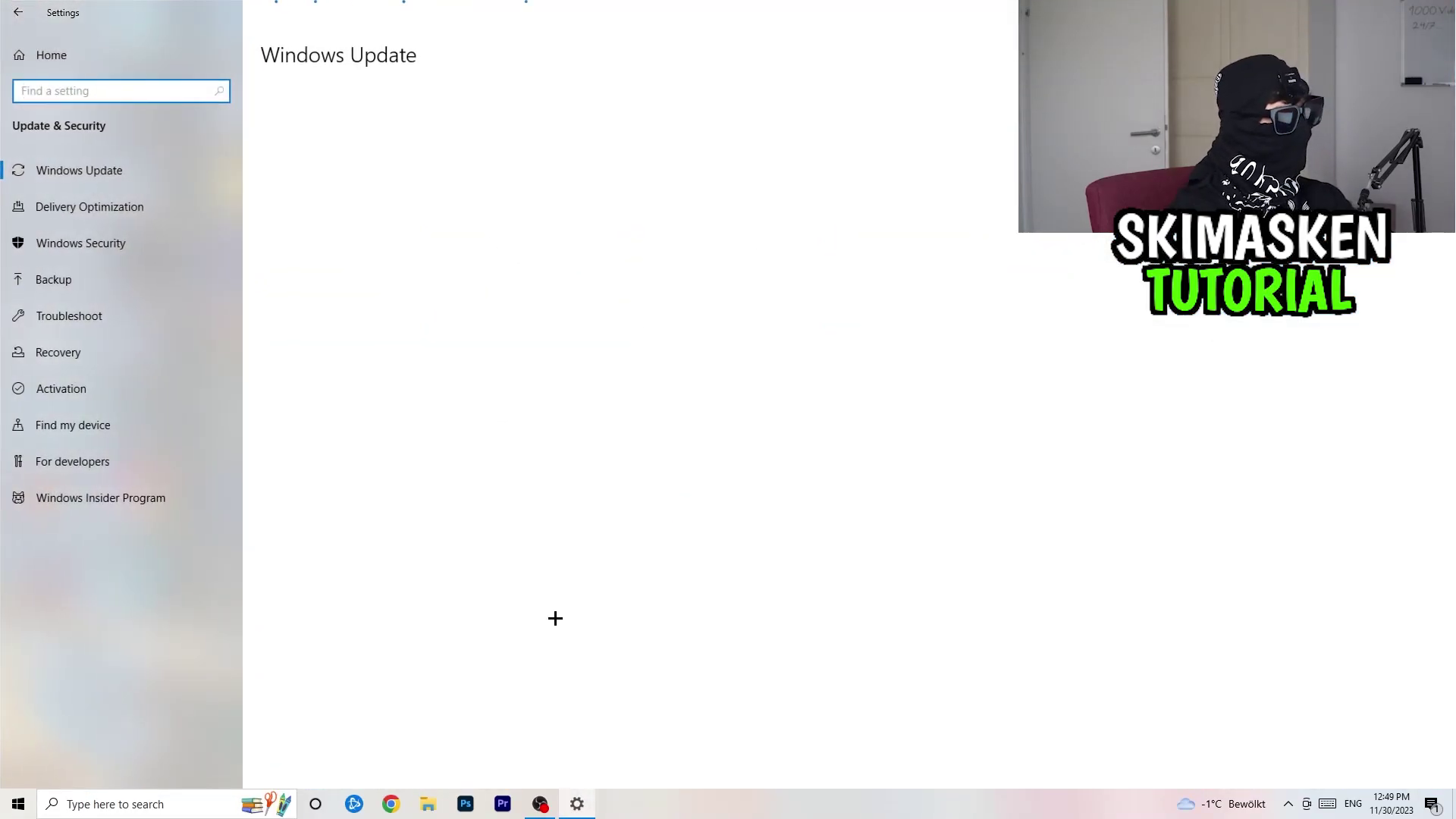